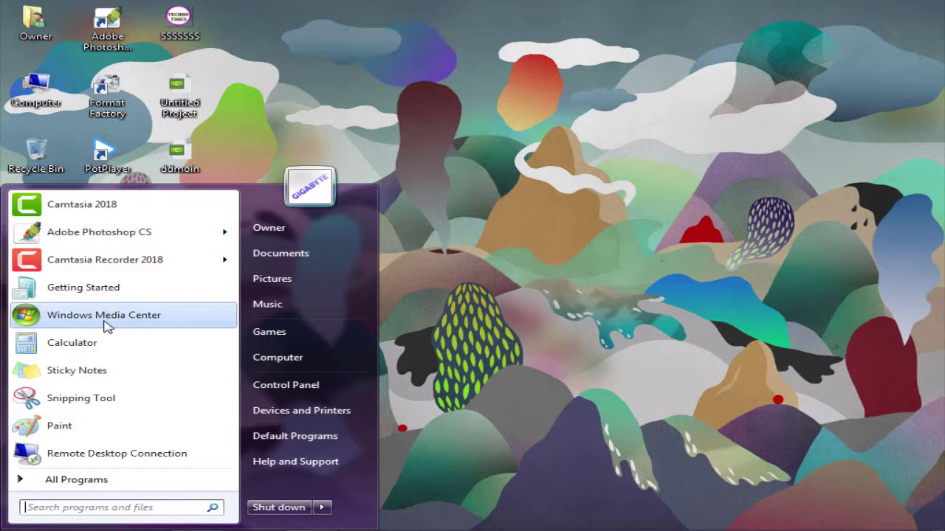
# Step: Start Adobe Photoshop CS from its pinned entry in the Windows 7 Start menu
pyautogui.click(124, 237)
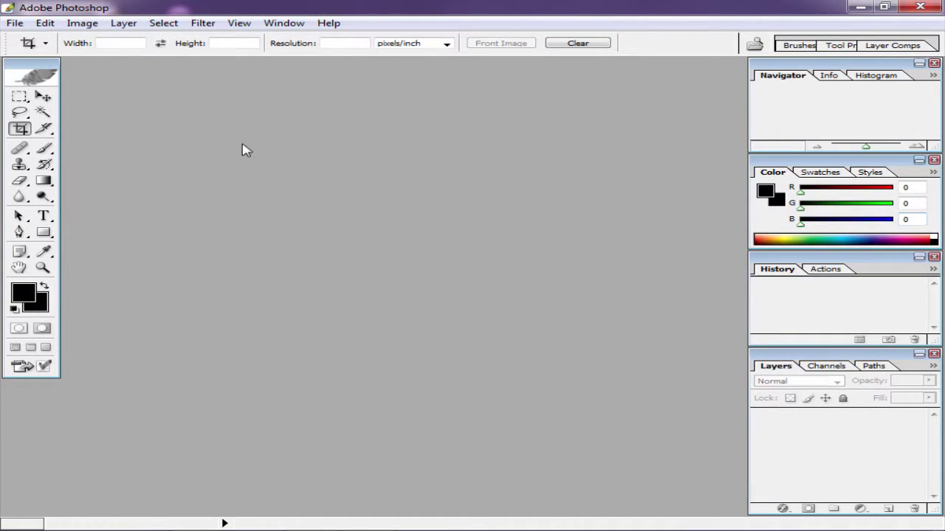
# Step: Open Selection_106.png and crop it upright around the girl, trimming most of the brick wall
pyautogui.doubleClick(354, 177)
pyautogui.doubleClick(474, 133)
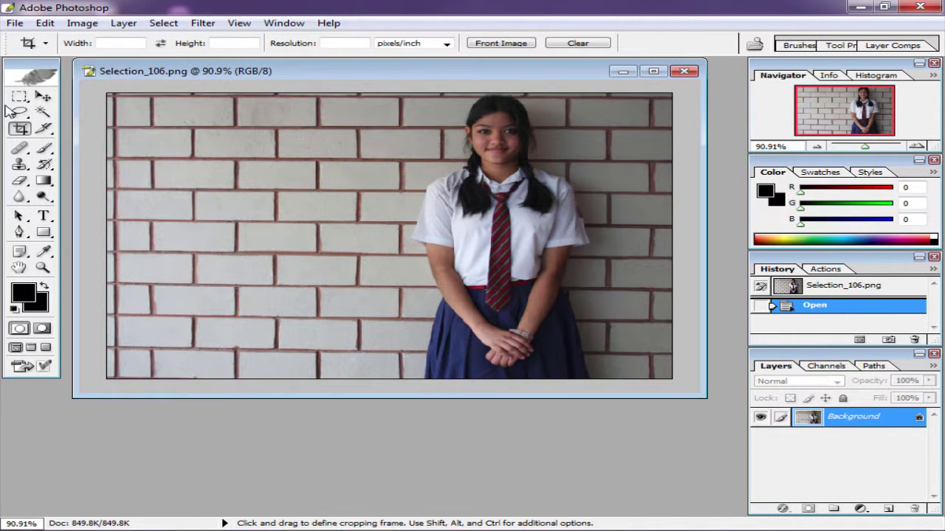
pyautogui.click(19, 97)
pyautogui.click(21, 130)
pyautogui.moveTo(363, 95)
pyautogui.mouseDown()
pyautogui.moveTo(550, 163)
pyautogui.moveTo(630, 313)
pyautogui.moveTo(624, 367)
pyautogui.moveTo(642, 378)
pyautogui.mouseUp()
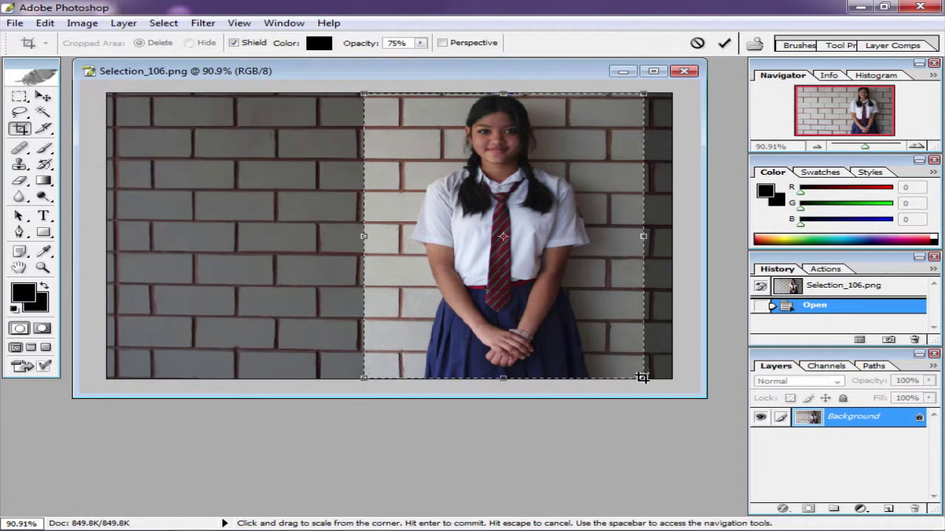
pyautogui.press('Return')
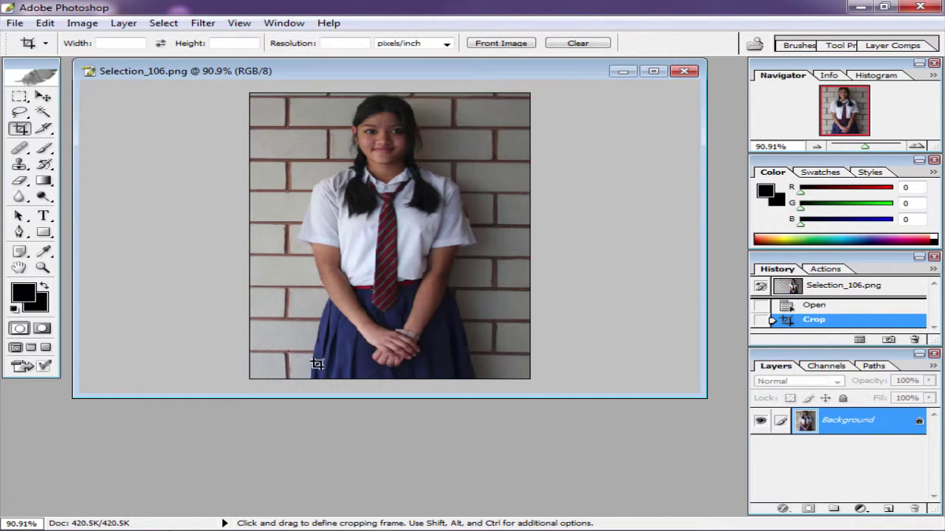
pyautogui.hotkey('ctrl', '-')
pyautogui.hotkey('ctrl', '+')
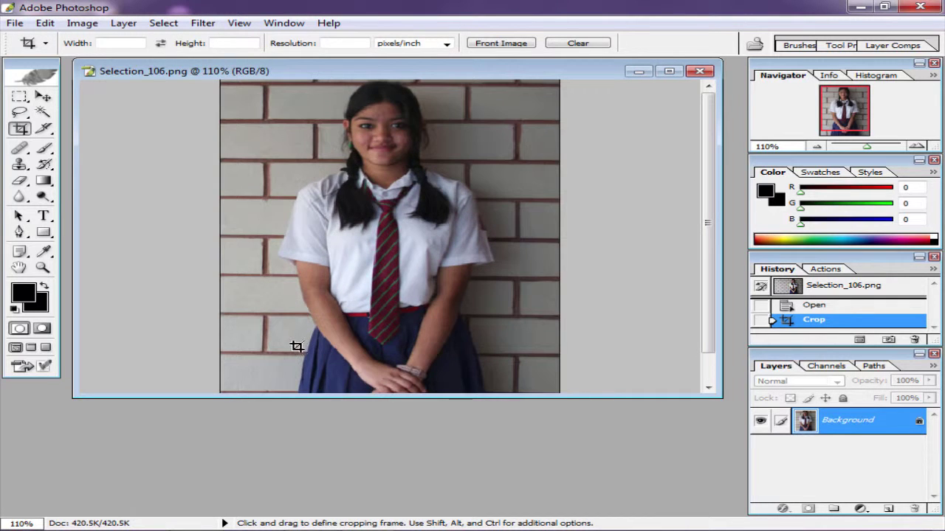
pyautogui.moveTo(709, 227); pyautogui.dragTo(710, 321)
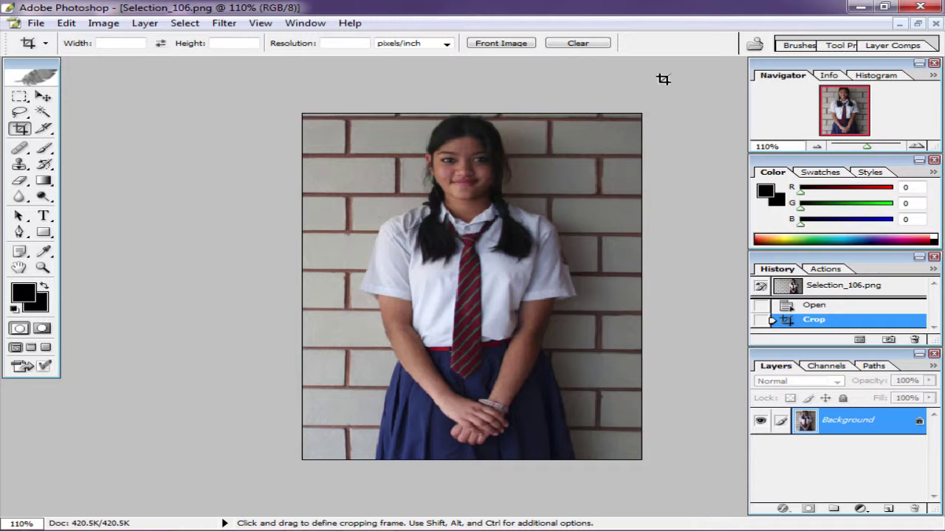
# Step: Maximize the photo window and start a pen path up the skirt's left edge to the waist
pyautogui.click(668, 71)
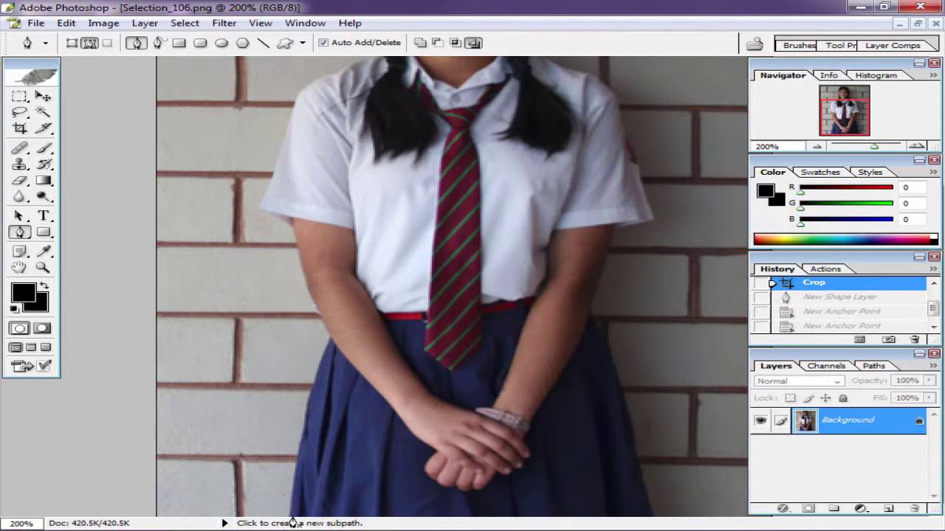
pyautogui.click(290, 515)
pyautogui.click(294, 472)
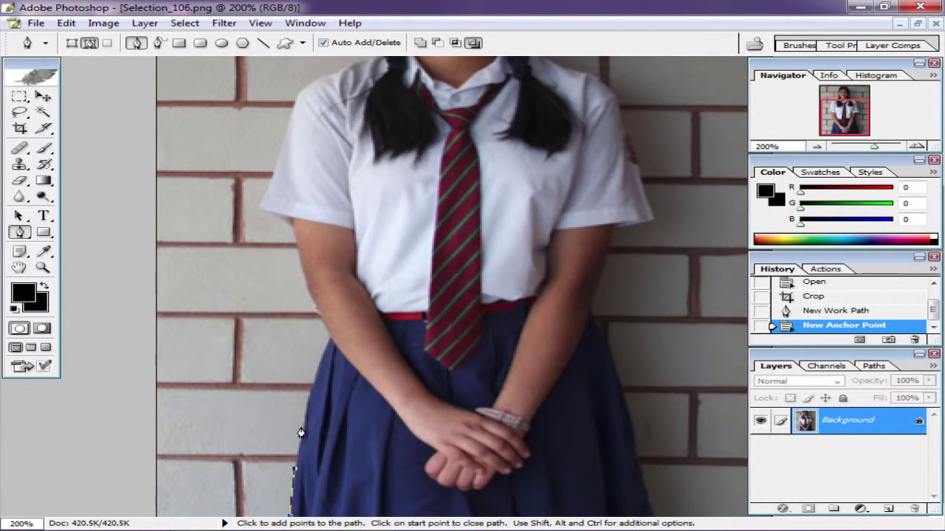
pyautogui.click(303, 428)
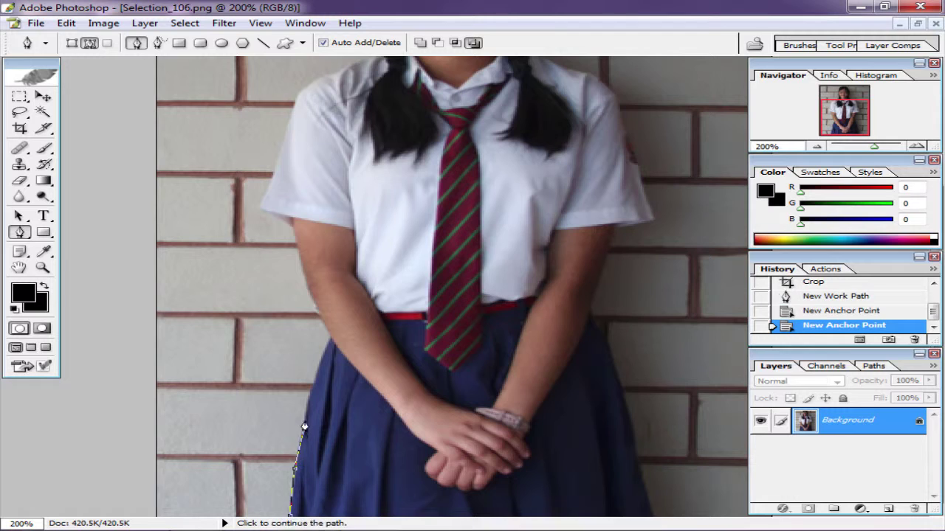
pyautogui.click(316, 377)
pyautogui.click(330, 342)
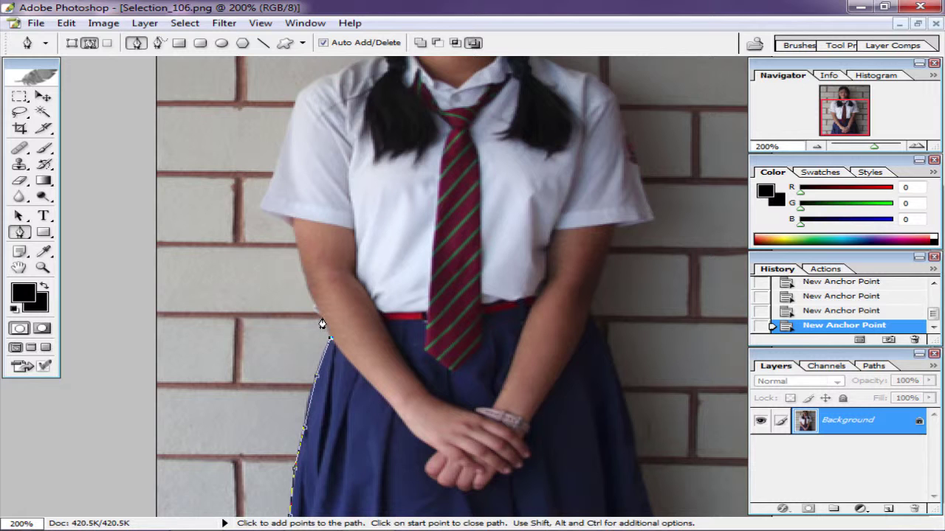
# Step: Continue the pen path up the girl's left arm to the elbow
pyautogui.moveTo(301, 257); pyautogui.dragTo(315, 374)
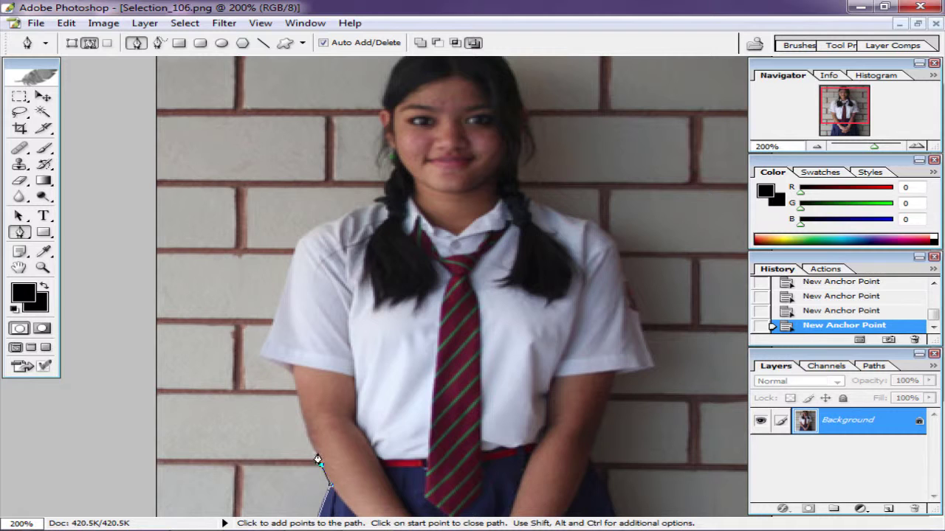
pyautogui.click(318, 462)
pyautogui.click(314, 452)
pyautogui.click(309, 440)
pyautogui.click(304, 421)
pyautogui.click(297, 394)
pyautogui.click(292, 374)
pyautogui.click(286, 368)
# Step: Trace the path up the sleeve and along the shoulder to where it meets the braid
pyautogui.click(260, 356)
pyautogui.click(270, 334)
pyautogui.click(283, 294)
pyautogui.click(294, 257)
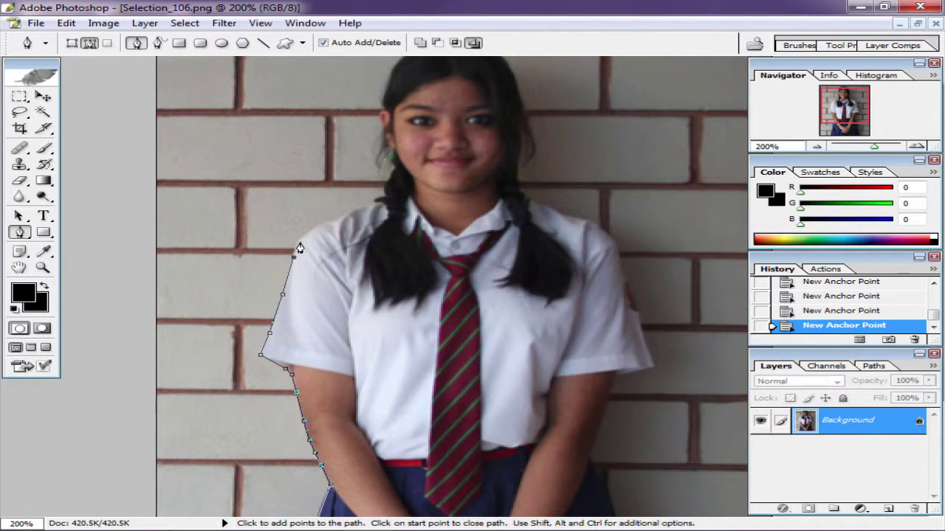
pyautogui.moveTo(327, 237); pyautogui.dragTo(327, 257)
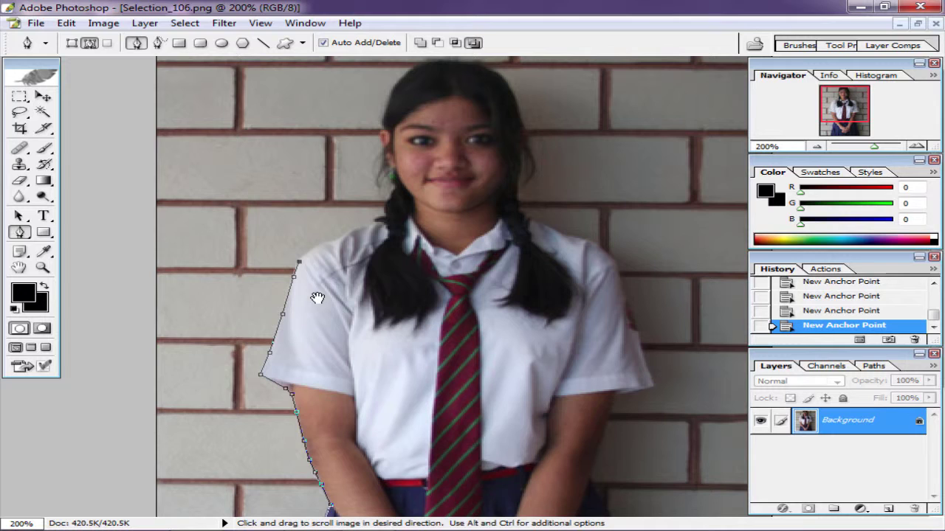
pyautogui.click(323, 245)
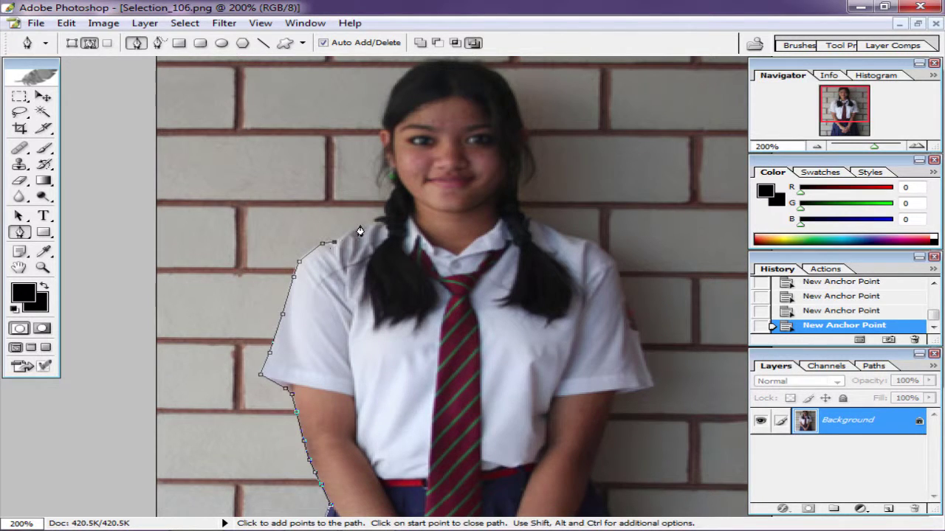
pyautogui.click(355, 230)
pyautogui.click(375, 223)
# Step: Zoom in to about 600% and add path anchors up the left braid
pyautogui.keyDown('ctrl'); pyautogui.click(395, 177); pyautogui.keyUp('ctrl')
pyautogui.keyDown('ctrl'); pyautogui.click(344, 288); pyautogui.keyUp('ctrl')
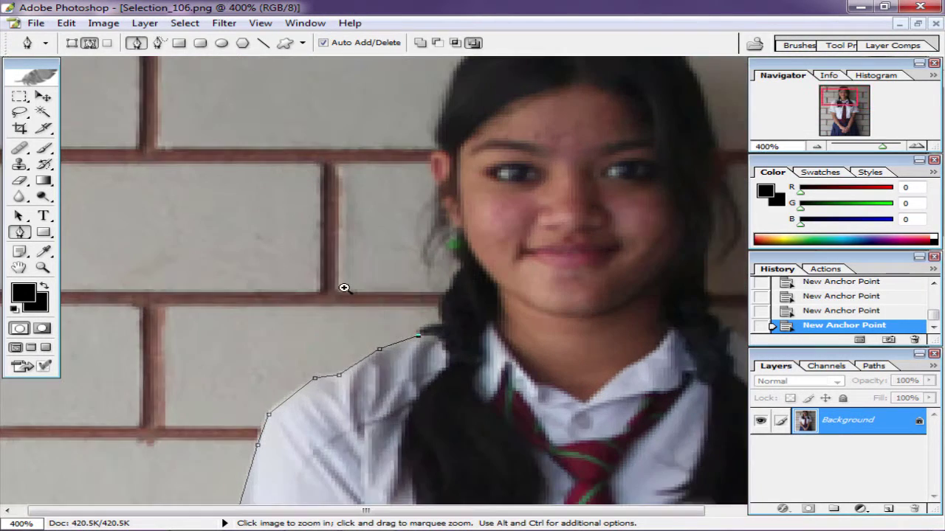
pyautogui.keyDown('ctrl'); pyautogui.click(453, 297); pyautogui.keyUp('ctrl')
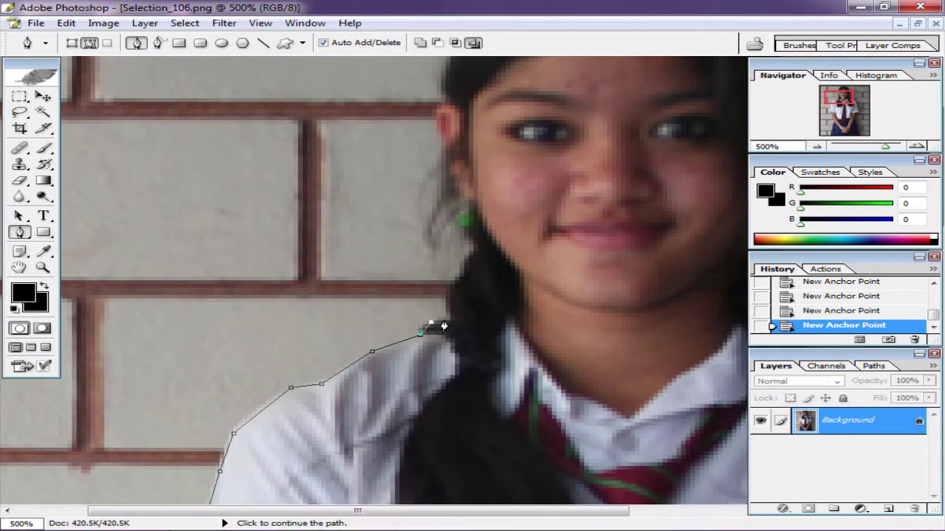
pyautogui.moveTo(447, 318); pyautogui.dragTo(448, 293)
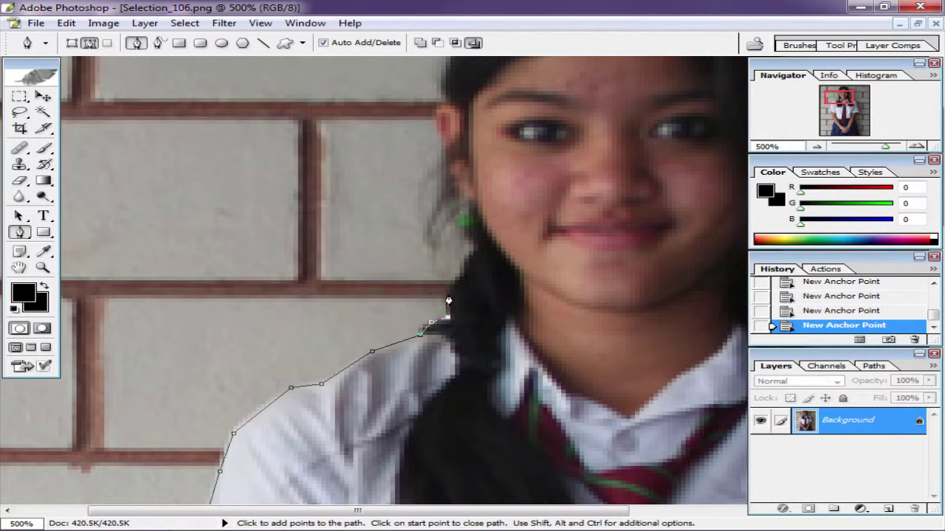
pyautogui.keyDown('ctrl'); pyautogui.click(481, 277); pyautogui.keyUp('ctrl')
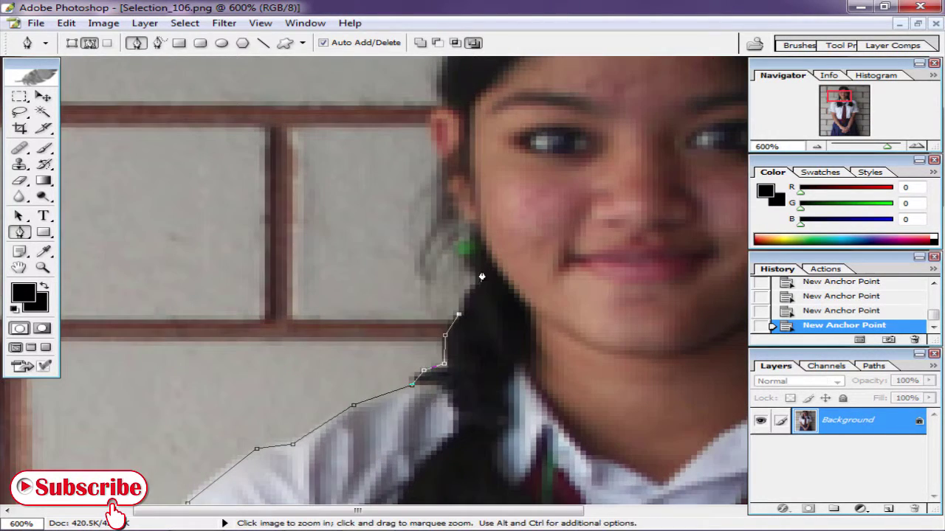
pyautogui.click(467, 289)
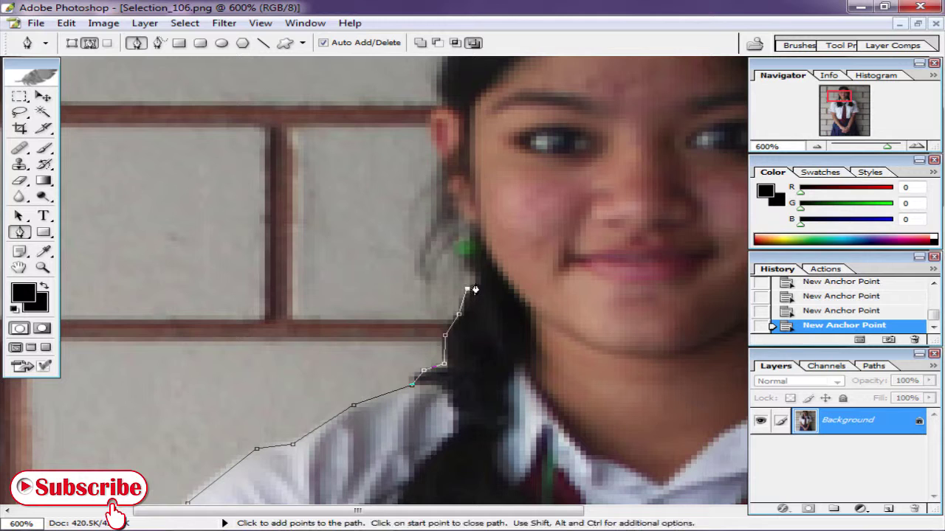
pyautogui.click(458, 266)
pyautogui.click(443, 252)
# Step: Add curved anchors beside the braid, bringing the path up toward the ear
pyautogui.moveTo(431, 295); pyautogui.dragTo(417, 266)
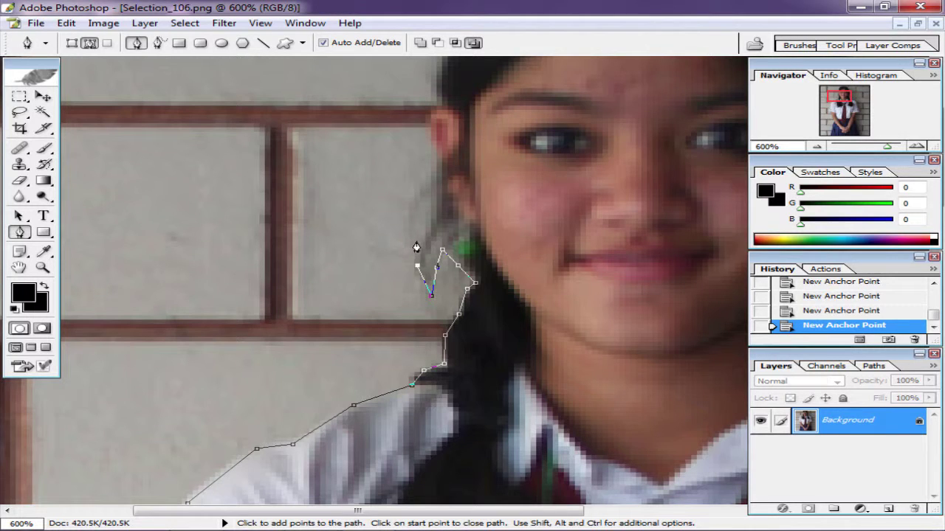
pyautogui.moveTo(424, 232); pyautogui.dragTo(430, 194)
pyautogui.click(412, 199)
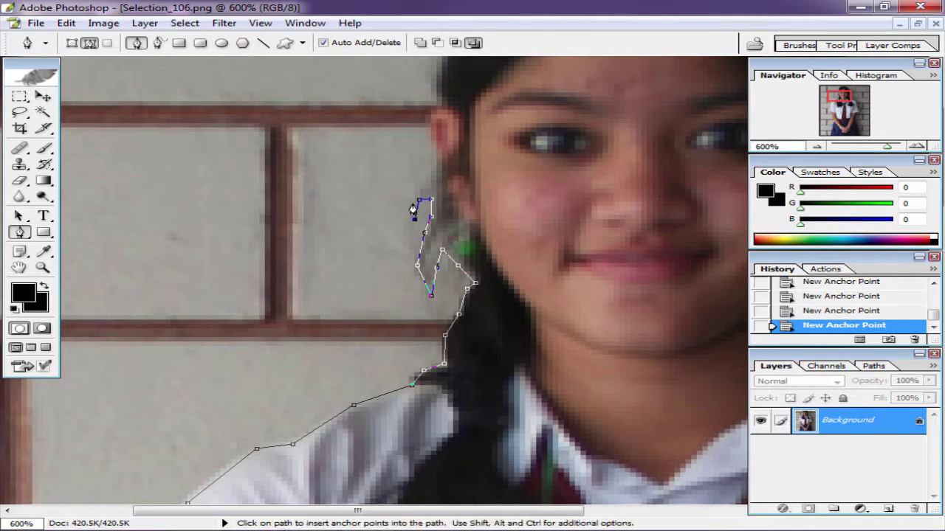
pyautogui.moveTo(423, 184); pyautogui.dragTo(436, 166)
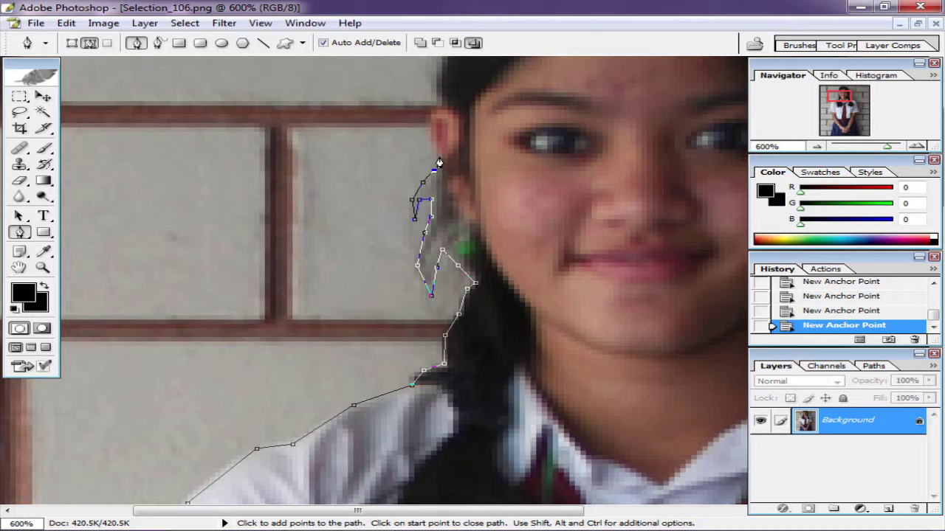
# Step: Undo the stray braid points and re-trace the hair edge up to beside the ear
pyautogui.hotkey('ctrl', 'alt', 'z')
pyautogui.hotkey('ctrl', 'alt', 'z')
pyautogui.hotkey('ctrl', 'alt', 'z')
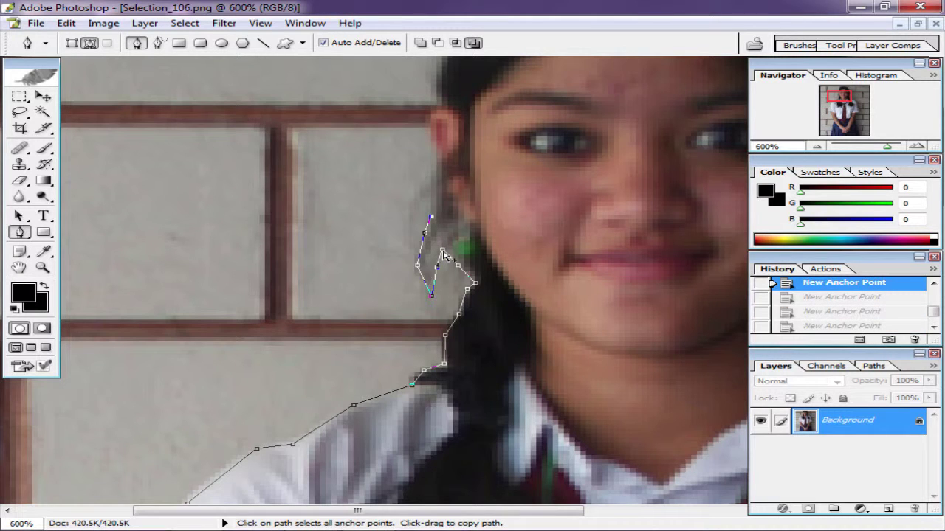
pyautogui.hotkey('ctrl', 'alt', 'z')
pyautogui.hotkey('ctrl', 'alt', 'z')
pyautogui.hotkey('ctrl', 'alt', 'z')
pyautogui.hotkey('ctrl', 'alt', 'z')
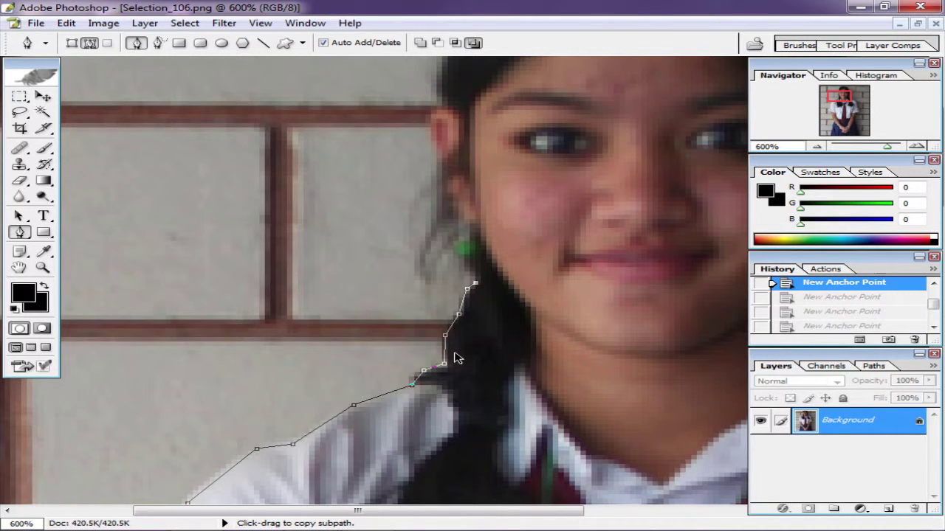
pyautogui.click(463, 265)
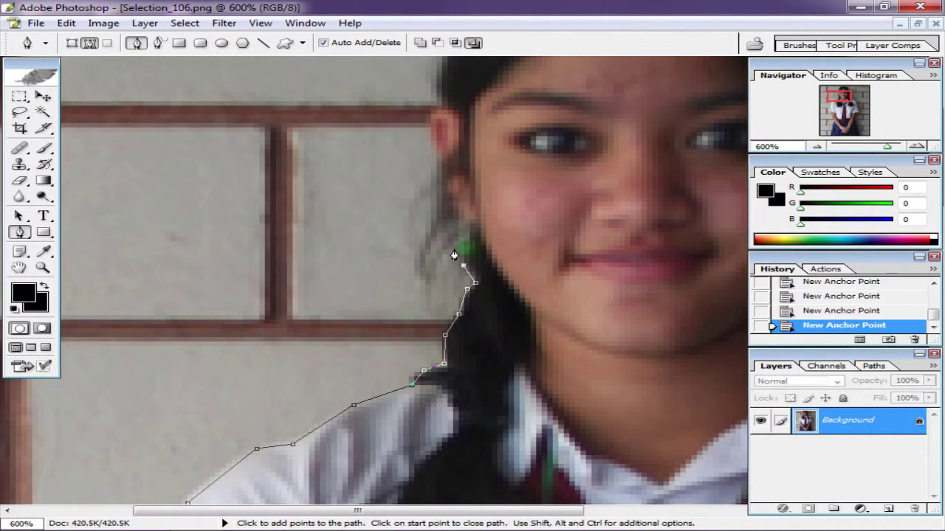
pyautogui.click(439, 190)
pyautogui.click(435, 166)
pyautogui.click(429, 129)
pyautogui.click(433, 111)
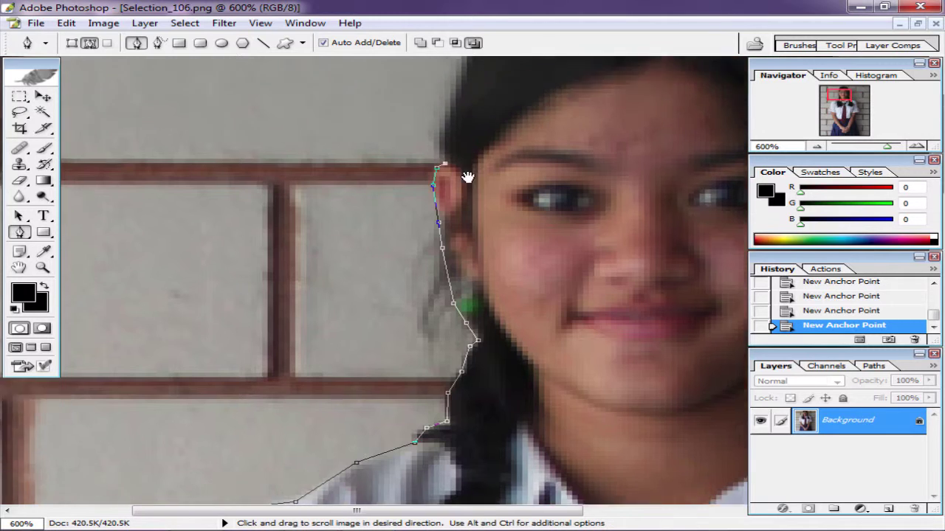
# Step: Continue the path up the hairline and across the top of the head at 500%
pyautogui.moveTo(454, 99); pyautogui.dragTo(461, 267)
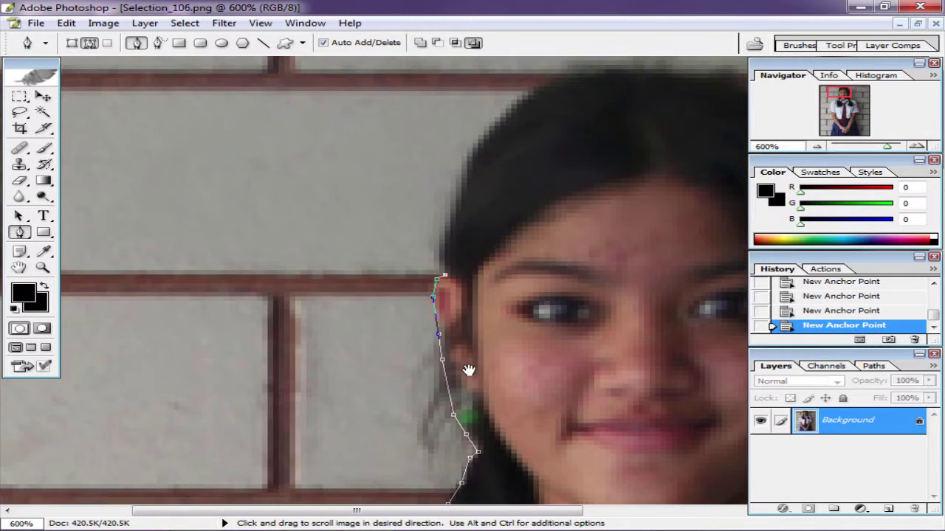
pyautogui.click(446, 256)
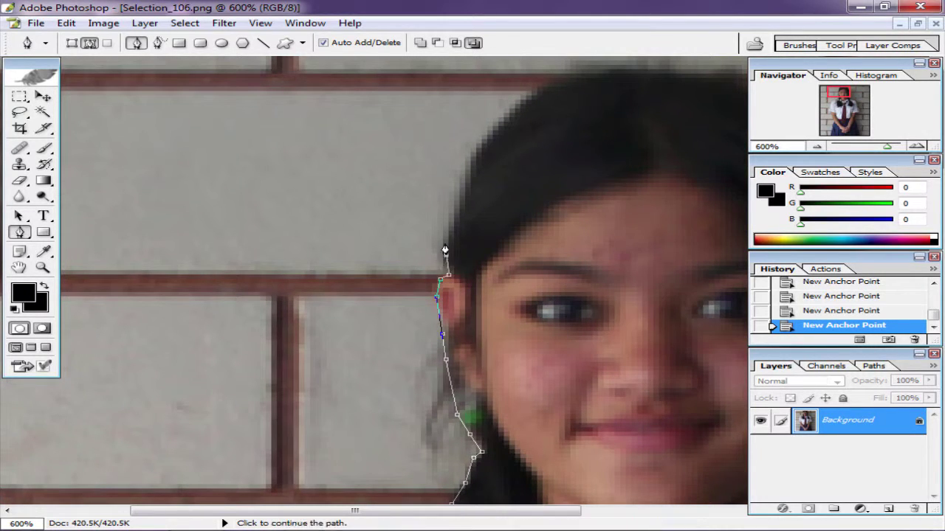
pyautogui.click(473, 157)
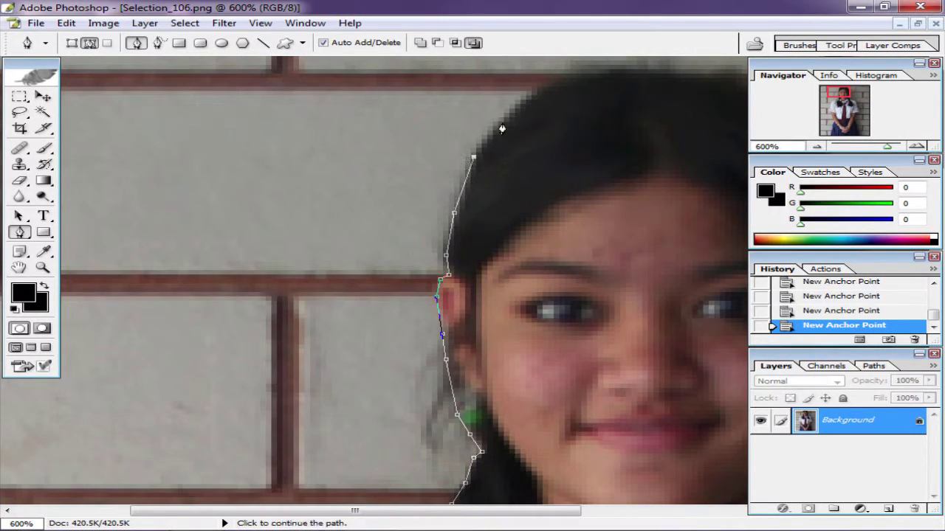
pyautogui.click(555, 85)
pyautogui.hotkey('ctrl', '-')
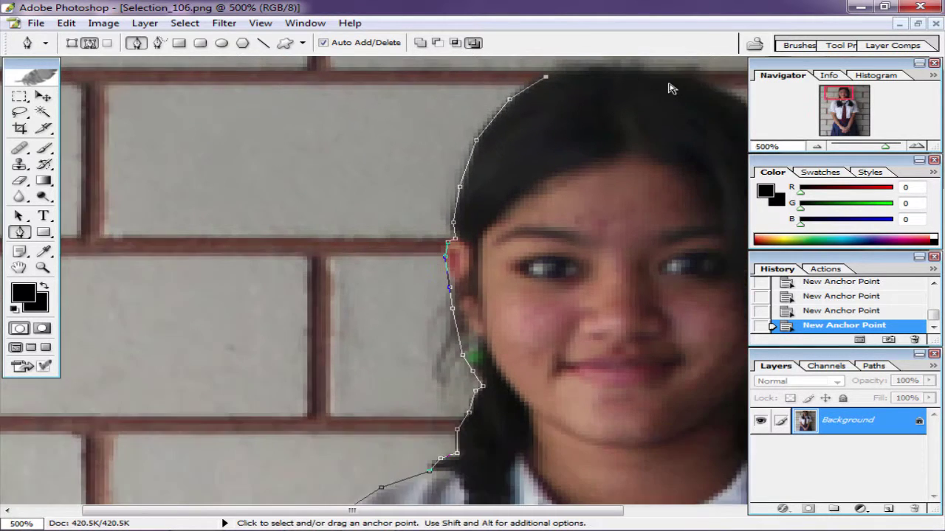
pyautogui.click(731, 94)
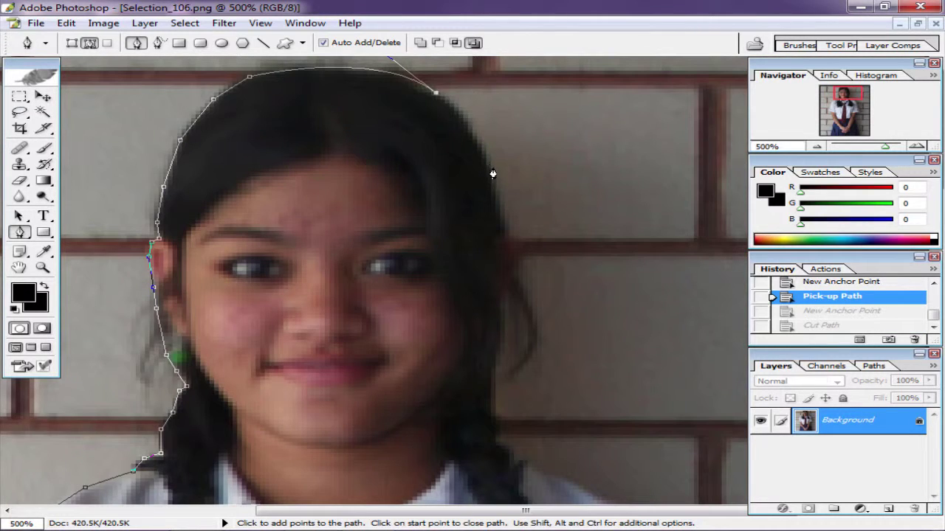
# Step: Add curved and straight anchors down the right side of the hair
pyautogui.moveTo(488, 168); pyautogui.dragTo(506, 226)
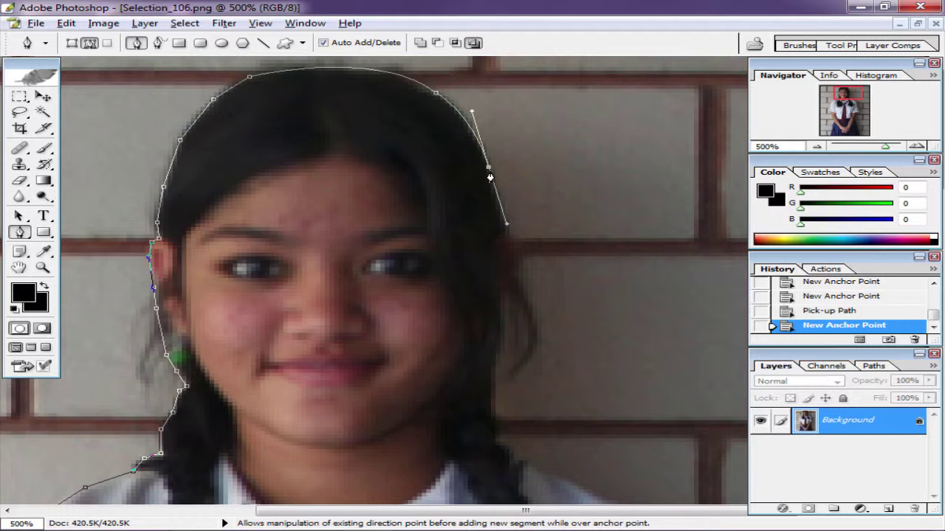
pyautogui.keyDown('alt'); pyautogui.click(488, 170); pyautogui.keyUp('alt')
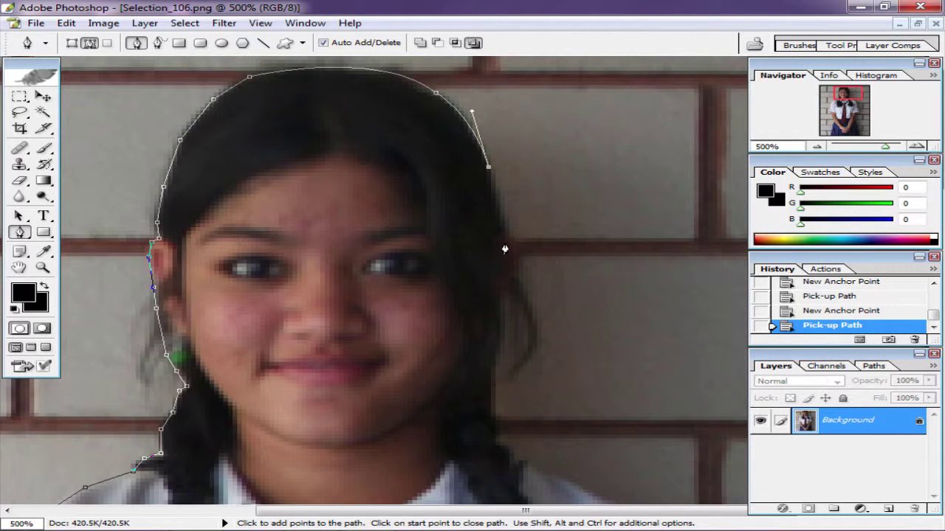
pyautogui.moveTo(505, 243); pyautogui.dragTo(504, 277)
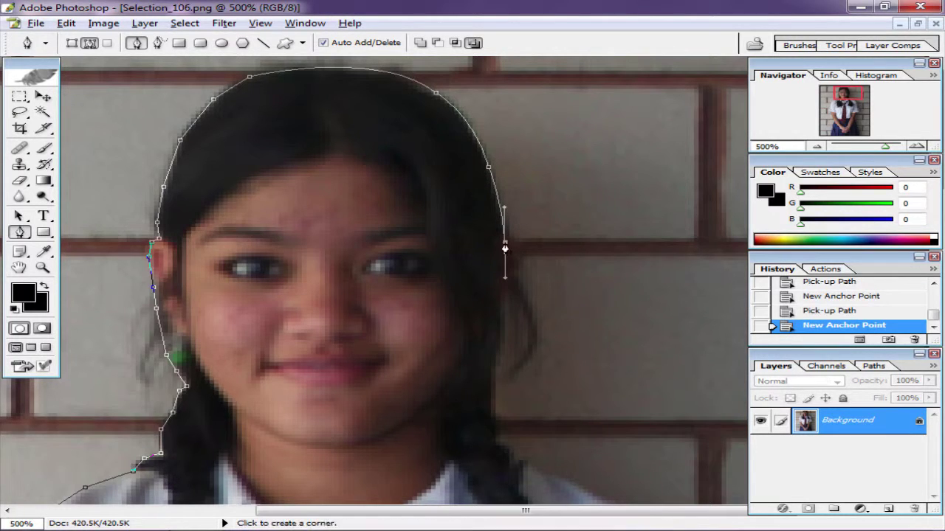
pyautogui.keyDown('alt'); pyautogui.click(505, 243); pyautogui.keyUp('alt')
pyautogui.click(510, 275)
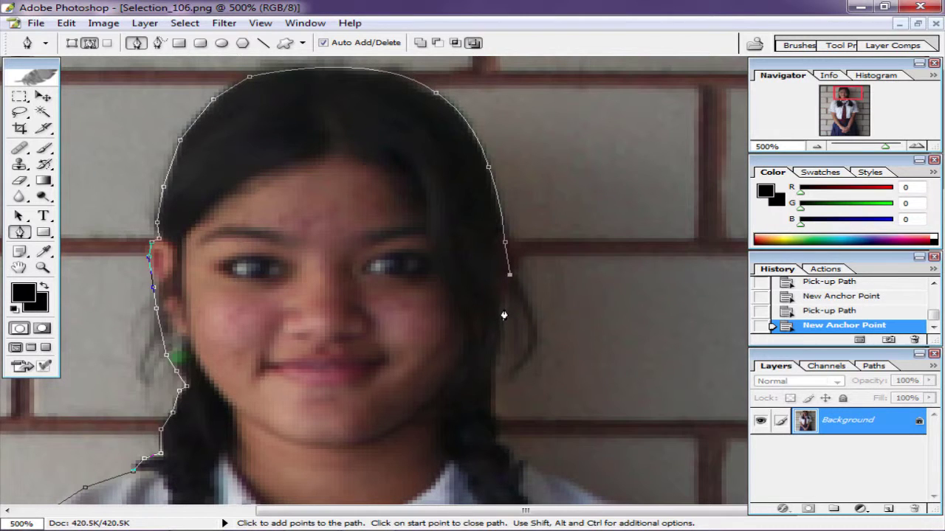
pyautogui.click(505, 308)
pyautogui.click(502, 352)
pyautogui.click(496, 371)
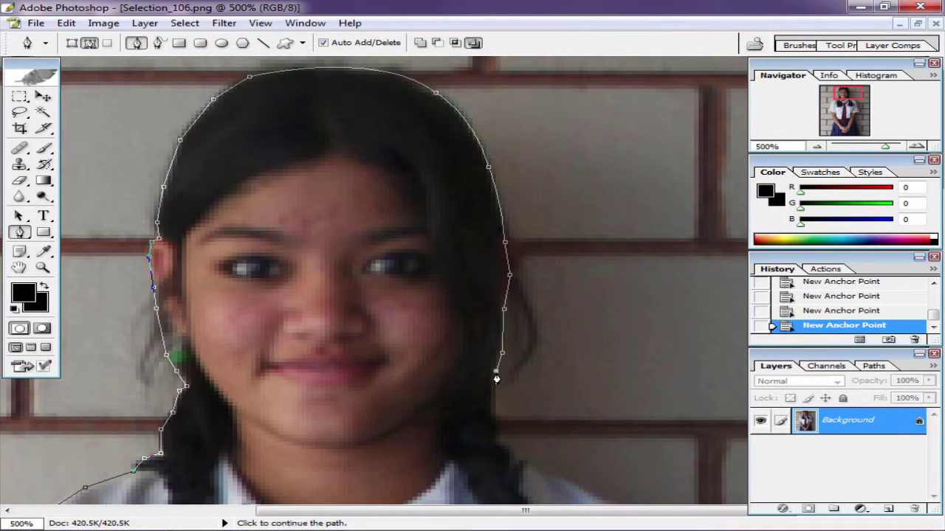
# Step: Continue the path down the lower hair and out along the right shoulder
pyautogui.moveTo(496, 378)
pyautogui.mouseDown()
pyautogui.moveTo(538, 264)
pyautogui.moveTo(512, 284)
pyautogui.mouseUp()
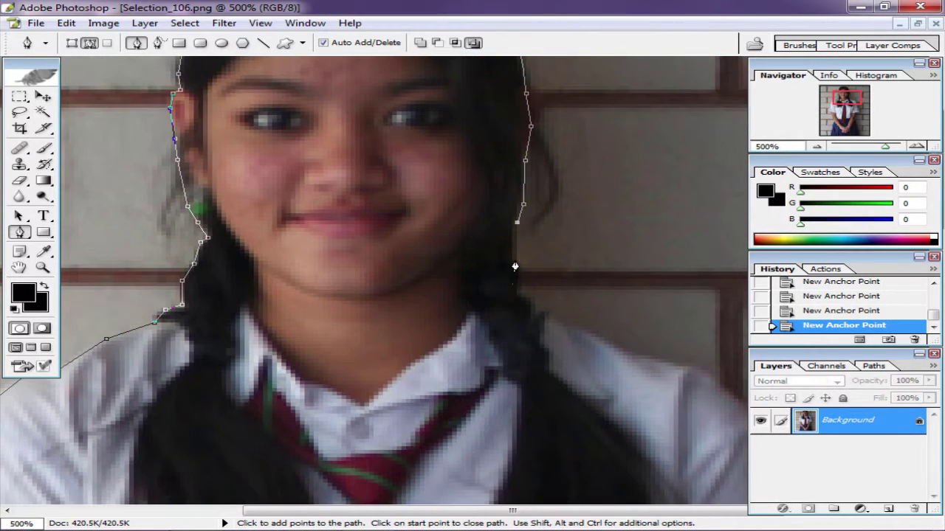
pyautogui.click(513, 261)
pyautogui.click(521, 290)
pyautogui.click(531, 304)
pyautogui.click(582, 330)
pyautogui.click(620, 345)
pyautogui.click(653, 357)
pyautogui.click(695, 366)
# Step: Extend the outline along the shoulder to its outer edge
pyautogui.press('space')
pyautogui.moveTo(694, 339); pyautogui.dragTo(474, 246)
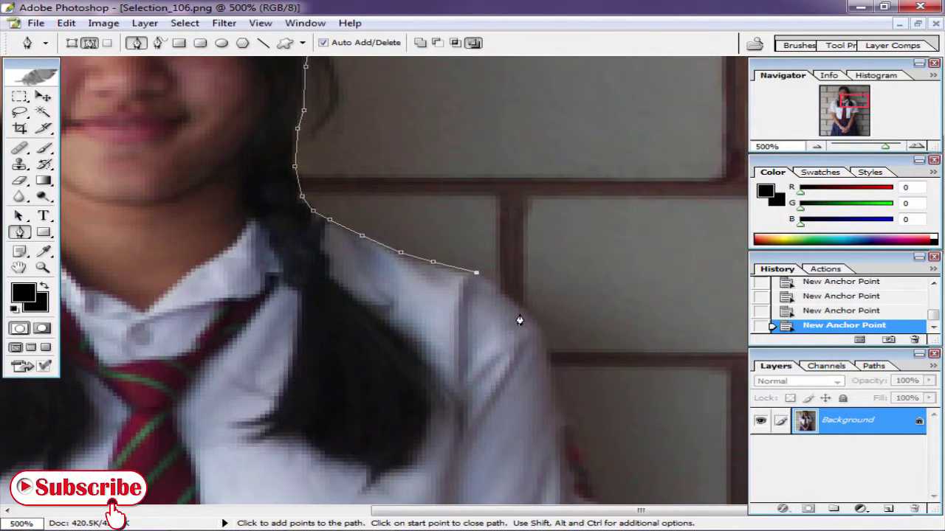
pyautogui.click(495, 284)
pyautogui.click(529, 317)
pyautogui.click(541, 332)
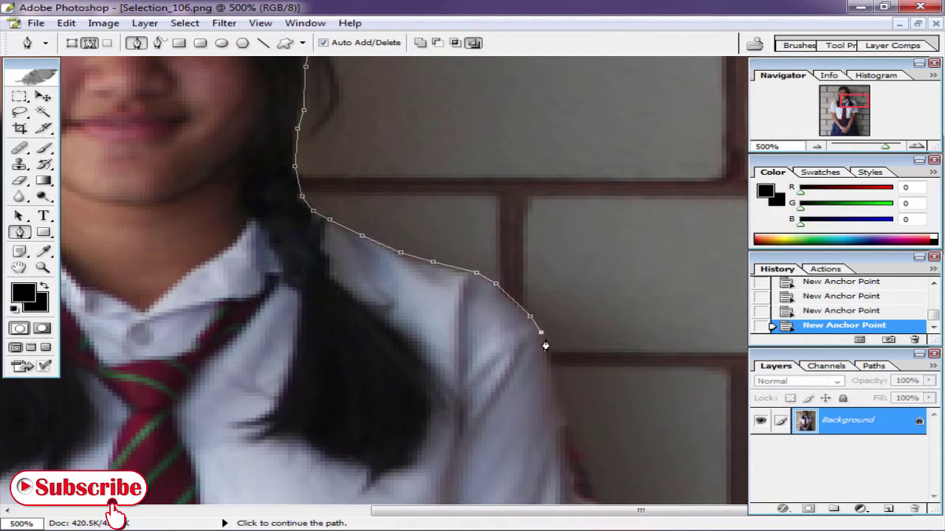
pyautogui.click(550, 369)
pyautogui.moveTo(569, 442); pyautogui.dragTo(569, 295)
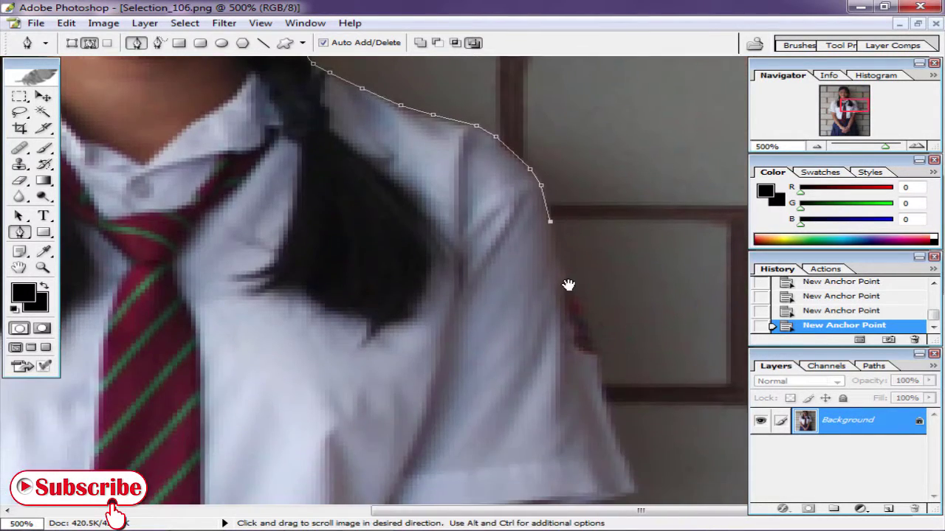
# Step: Trace the outline down the right sleeve and along its bottom edge
pyautogui.click(571, 292)
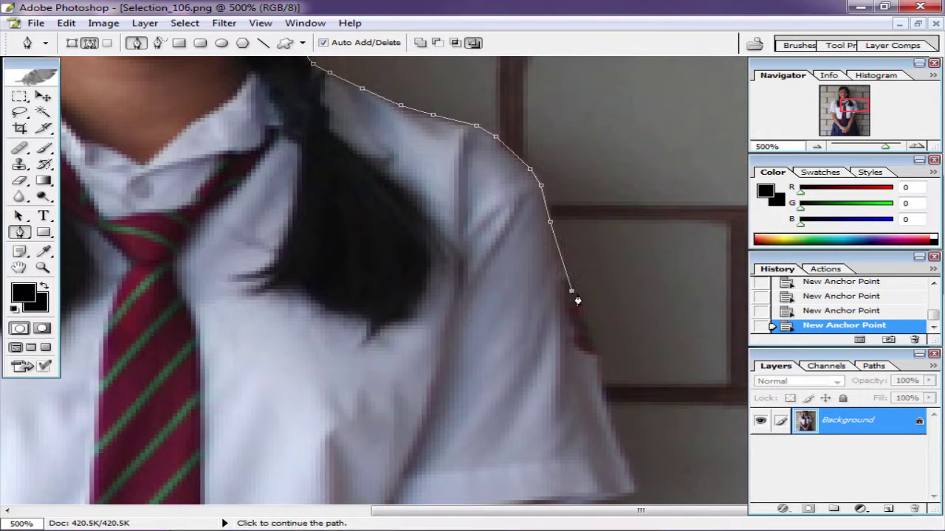
pyautogui.click(590, 335)
pyautogui.click(602, 379)
pyautogui.click(605, 411)
pyautogui.click(622, 459)
pyautogui.moveTo(630, 436); pyautogui.dragTo(630, 246)
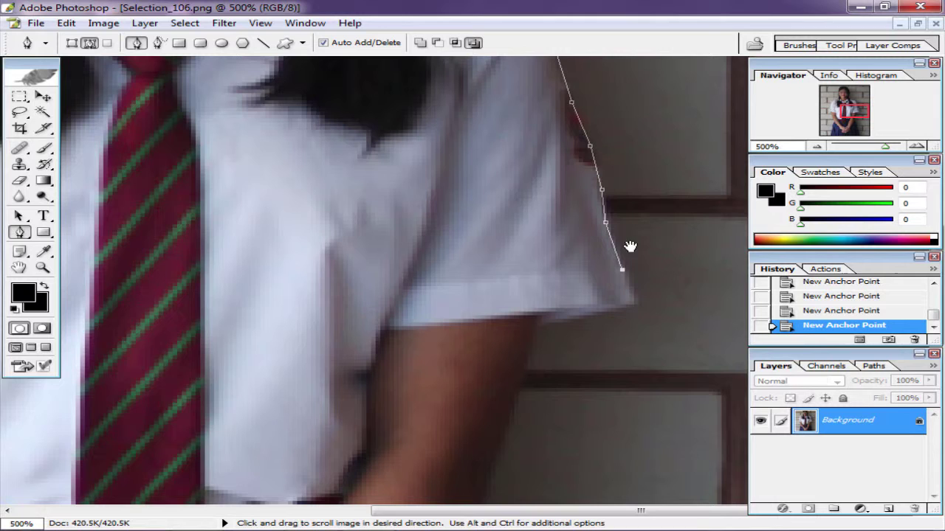
pyautogui.click(636, 303)
pyautogui.click(611, 311)
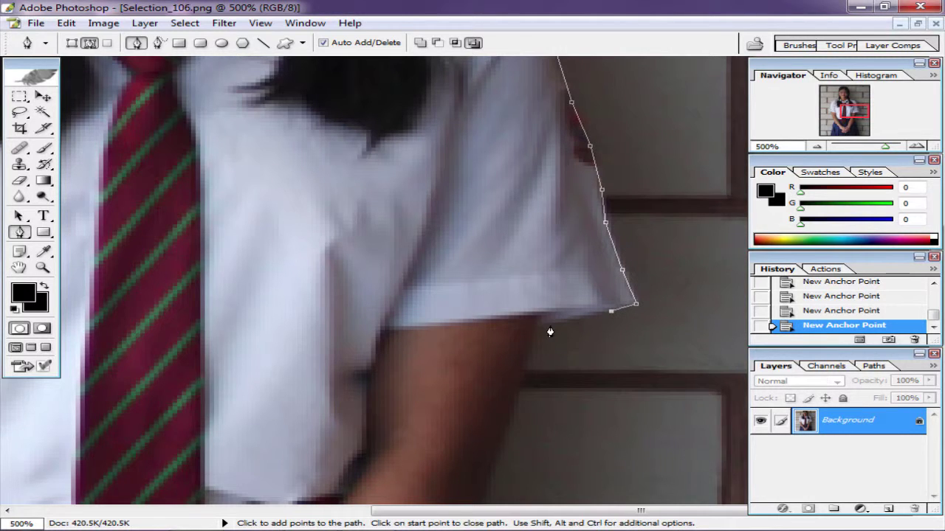
# Step: Trace the outline down the outer edge of the right arm
pyautogui.moveTo(573, 310); pyautogui.dragTo(594, 178)
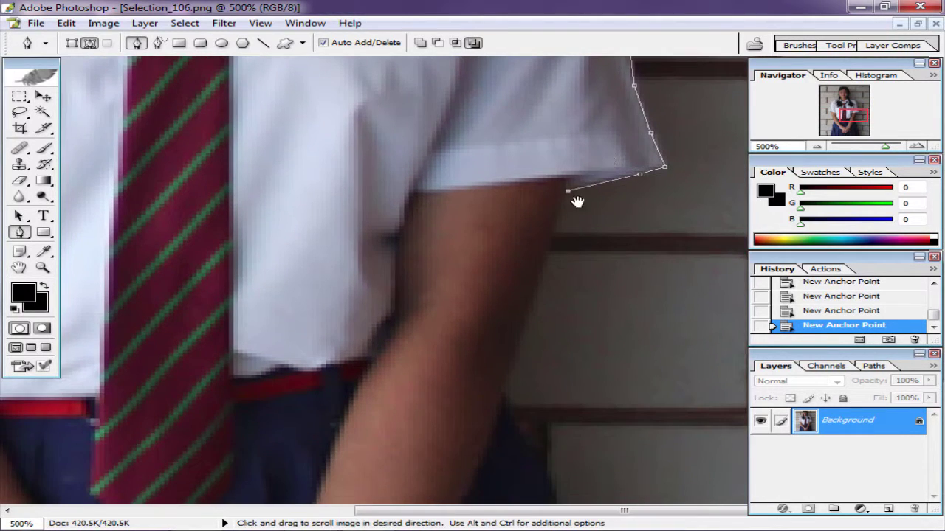
pyautogui.click(553, 239)
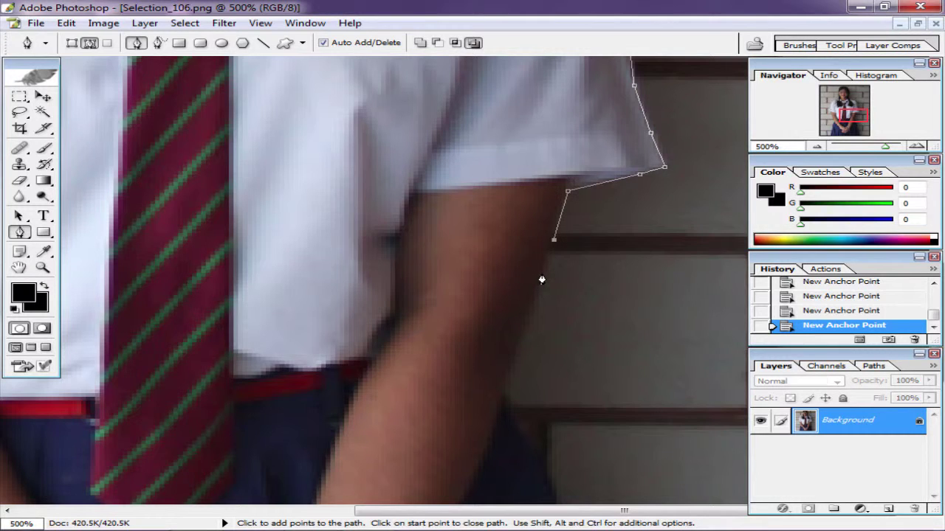
pyautogui.click(543, 273)
pyautogui.moveTo(534, 313); pyautogui.dragTo(570, 201)
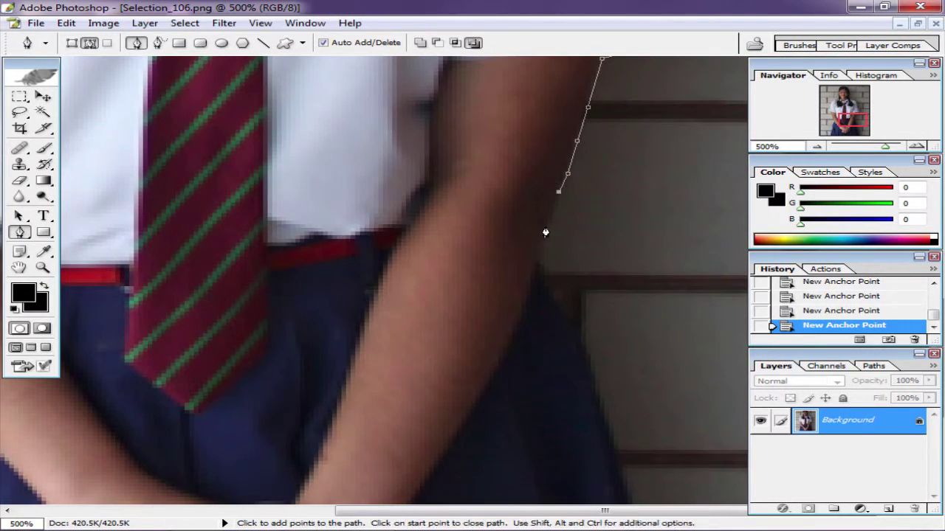
pyautogui.click(549, 228)
pyautogui.click(537, 252)
pyautogui.click(530, 285)
# Step: Undo two misplaced points, re-place the arm-skirt junction and trace down the skirt's side
pyautogui.moveTo(561, 283); pyautogui.dragTo(575, 186)
pyautogui.hotkey('ctrl', 'alt', 'z')
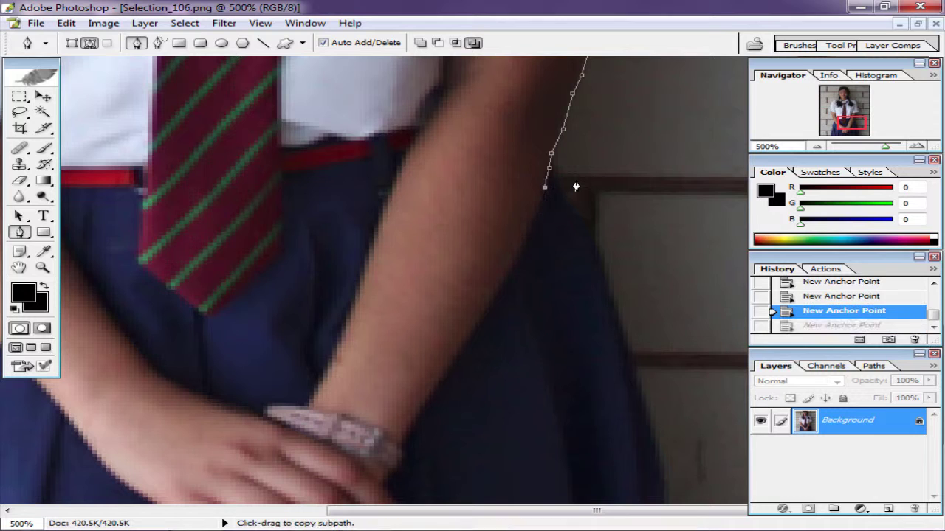
pyautogui.hotkey('ctrl', 'alt', 'z')
pyautogui.hotkey('ctrl', 'alt', 'z')
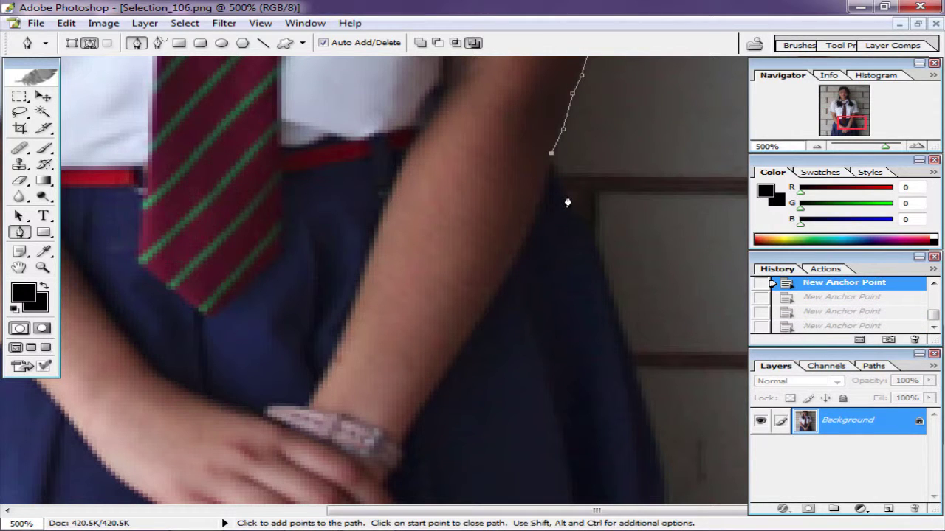
pyautogui.click(566, 195)
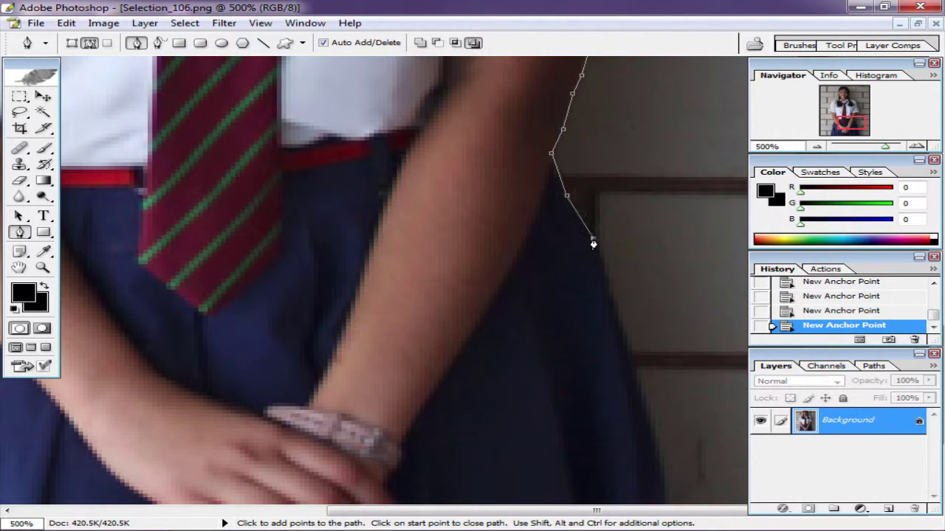
pyautogui.click(606, 284)
pyautogui.click(626, 349)
# Step: Continue down the skirt to its bottom edge and close the path at its start point
pyautogui.moveTo(626, 349); pyautogui.dragTo(597, 175)
pyautogui.click(628, 298)
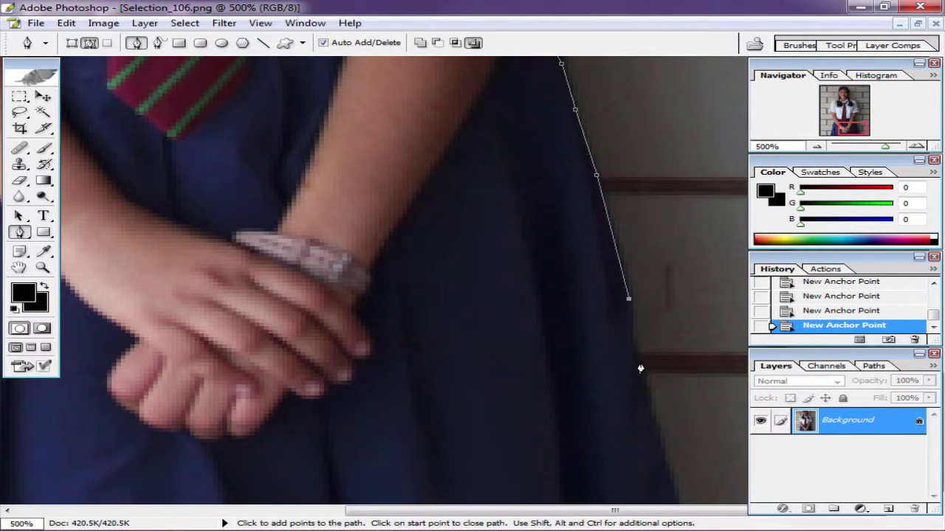
pyautogui.click(639, 362)
pyautogui.click(651, 401)
pyautogui.moveTo(702, 154); pyautogui.dragTo(686, 154)
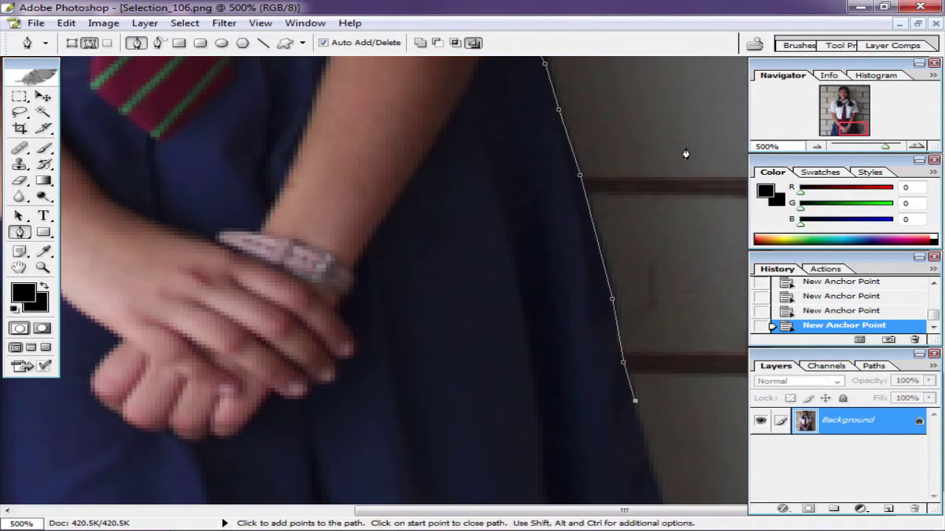
pyautogui.click(663, 503)
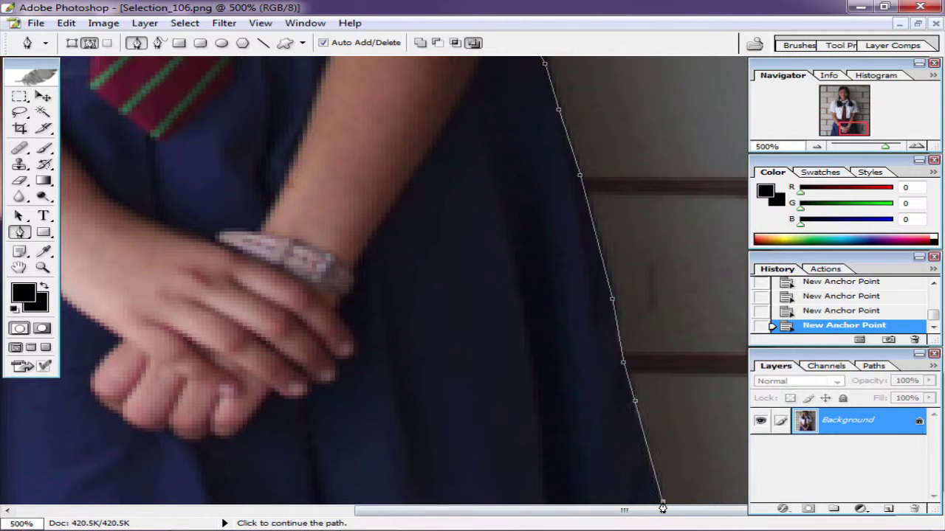
pyautogui.hotkey('ctrl', '-')
pyautogui.hotkey('ctrl', '-')
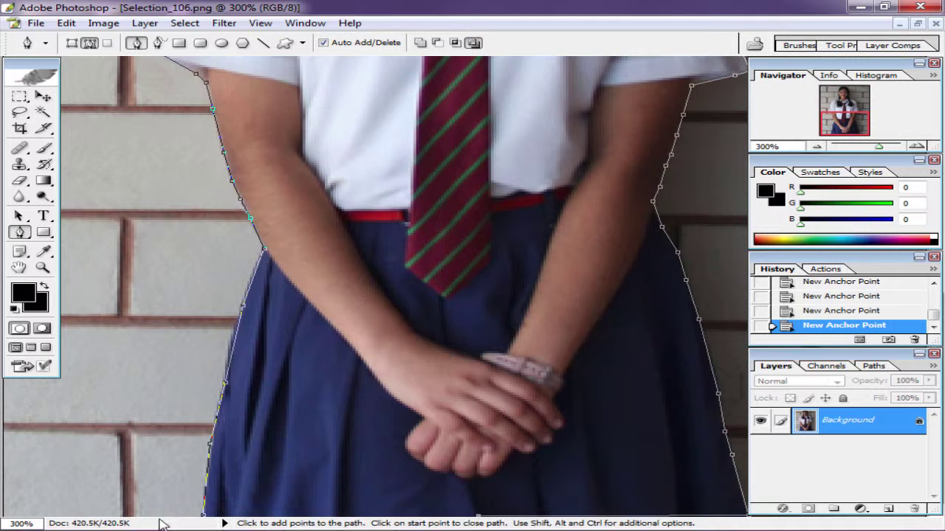
pyautogui.click(204, 519)
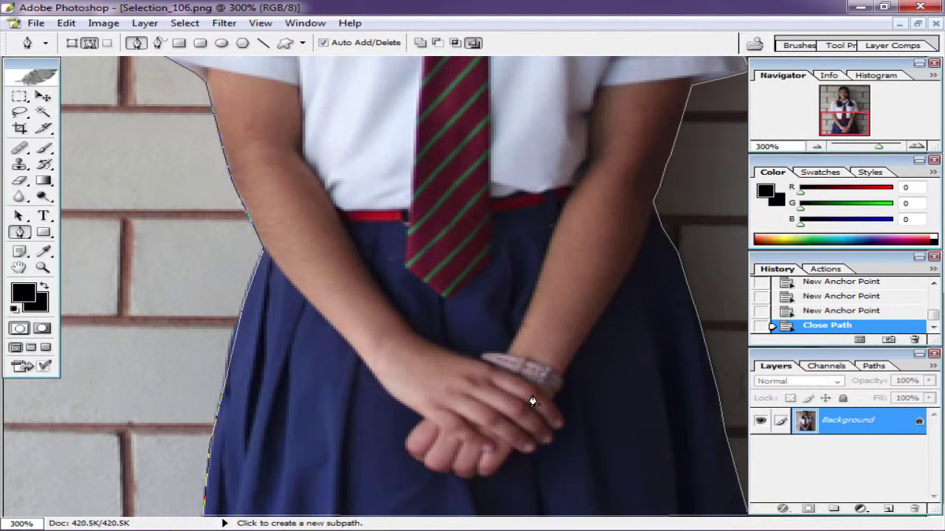
# Step: Load the closed girl outline as a selection and invert it onto the brick background
pyautogui.hotkey('ctrl', '-')
pyautogui.hotkey('ctrl', '-')
pyautogui.hotkey('ctrl', '-')
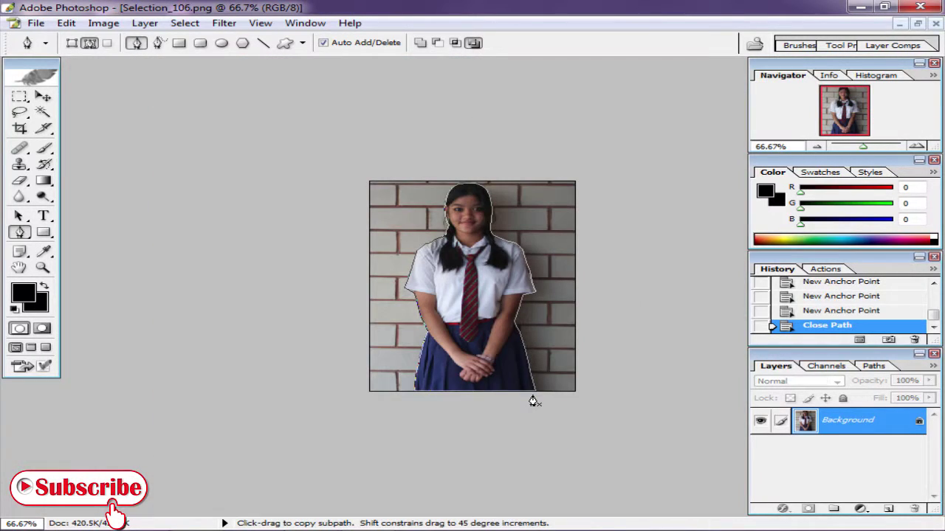
pyautogui.hotkey('ctrl', 'Return')
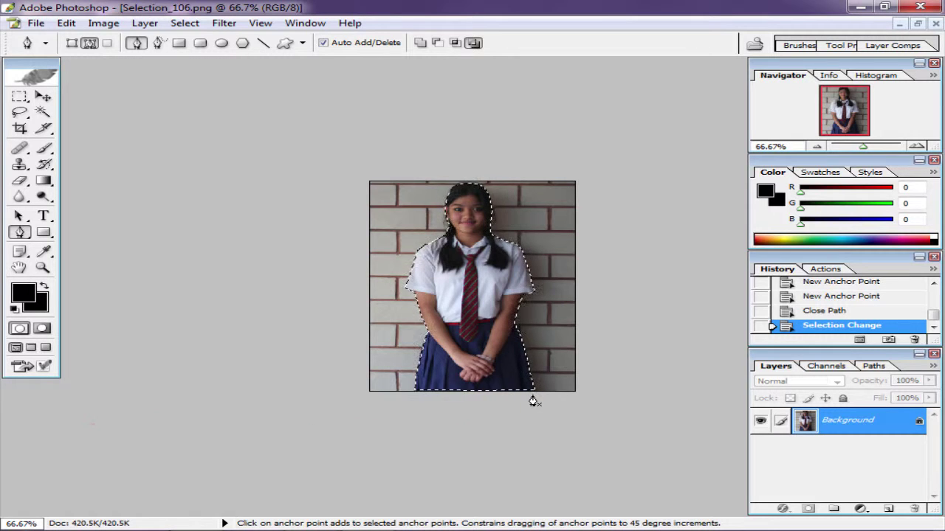
pyautogui.hotkey('ctrl', 'shift', 'i')
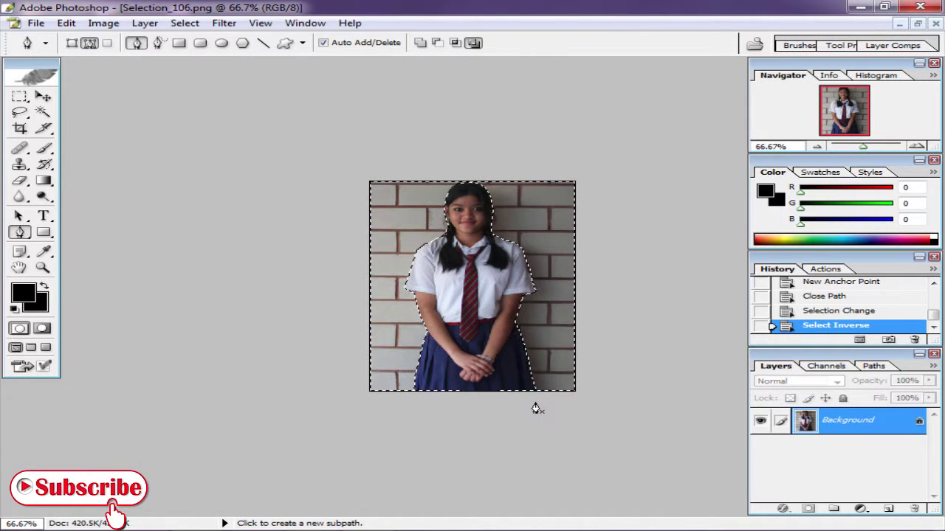
# Step: Convert the background to Layer 0, delete the brick wall to transparency, and deselect
pyautogui.doubleClick(849, 420)
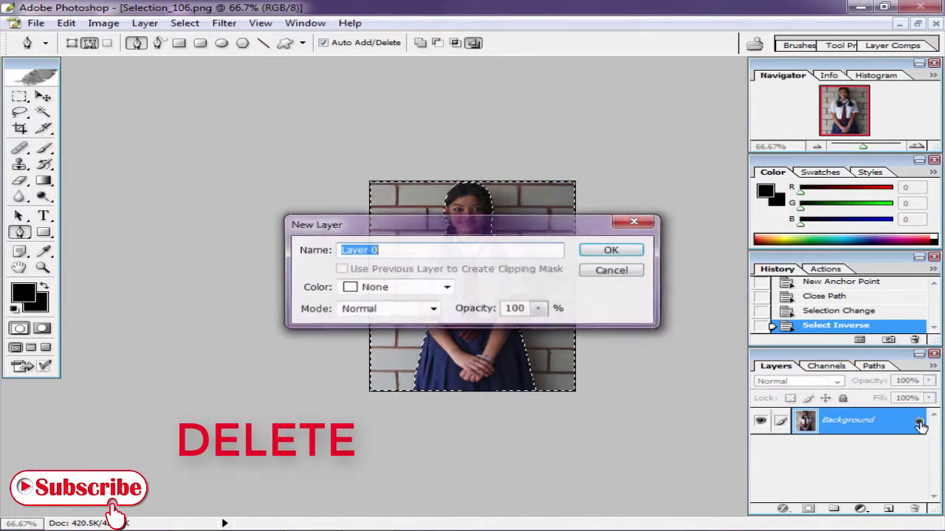
pyautogui.click(624, 249)
pyautogui.press('Delete')
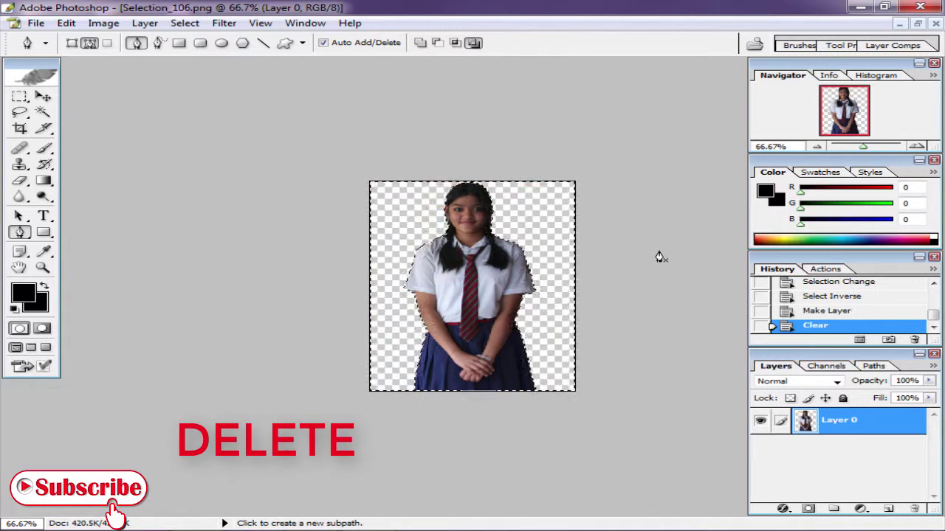
pyautogui.press('c')
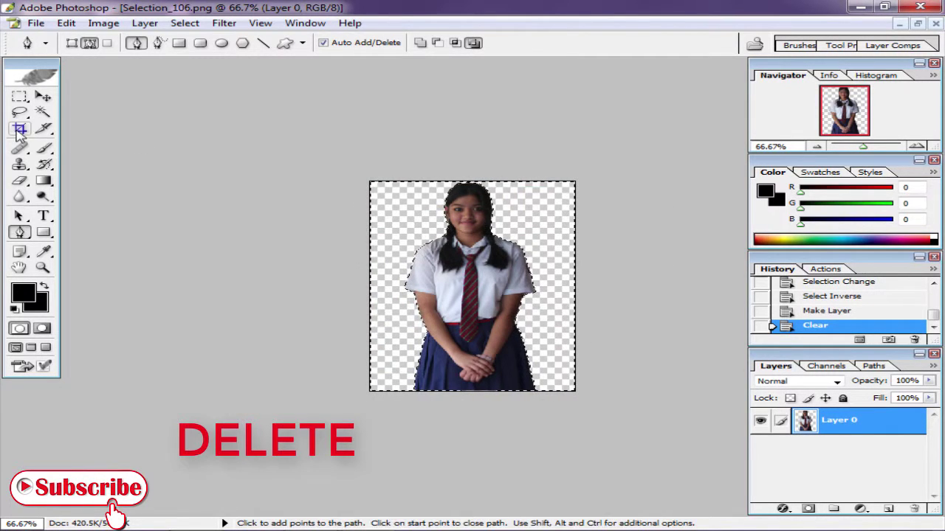
pyautogui.hotkey('ctrl', 'd')
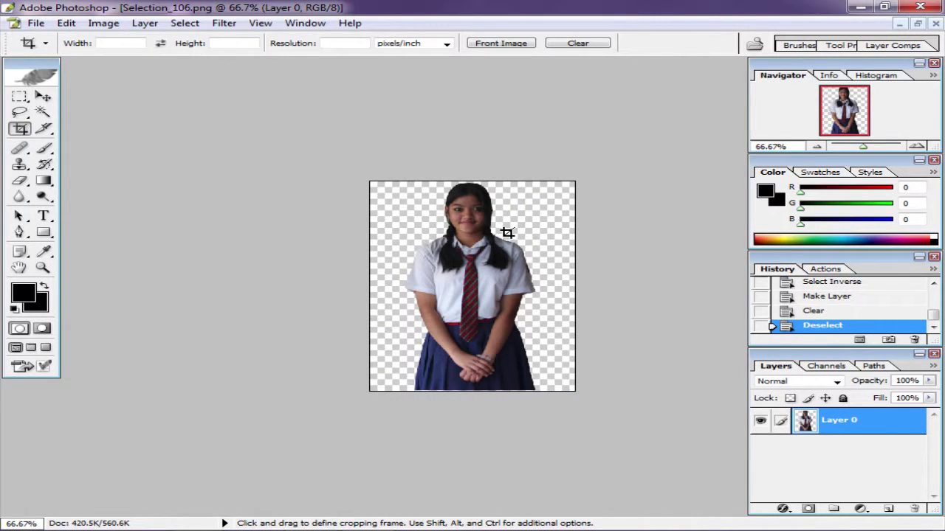
pyautogui.hotkey('ctrl', '+')
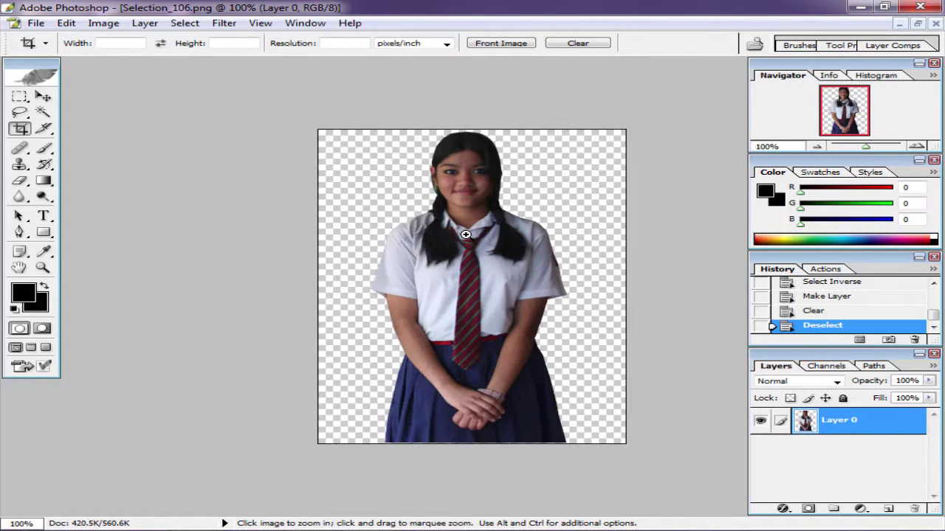
pyautogui.keyDown('ctrl'); pyautogui.click(418, 186); pyautogui.keyUp('ctrl')
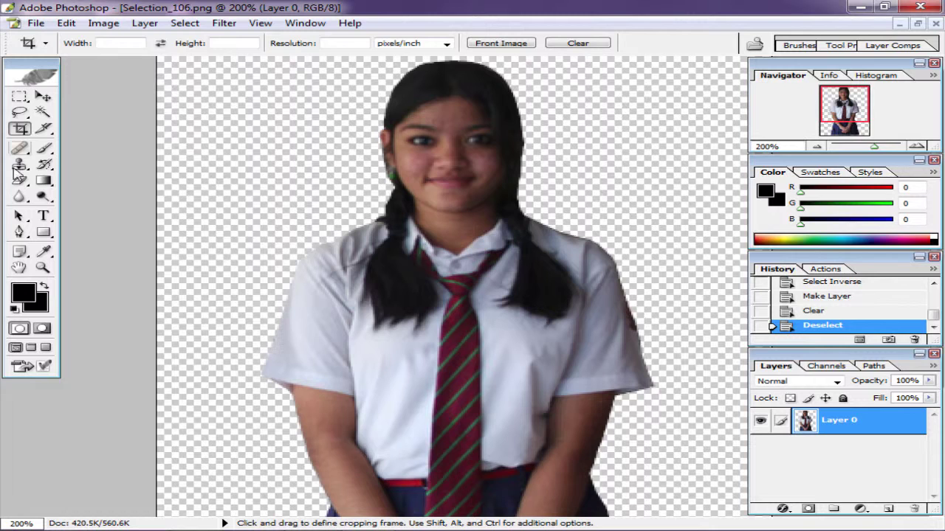
# Step: Soften the left sleeve's cut-out edge with a 51 px Blur brush
pyautogui.click(19, 198)
pyautogui.rightClick(278, 198)
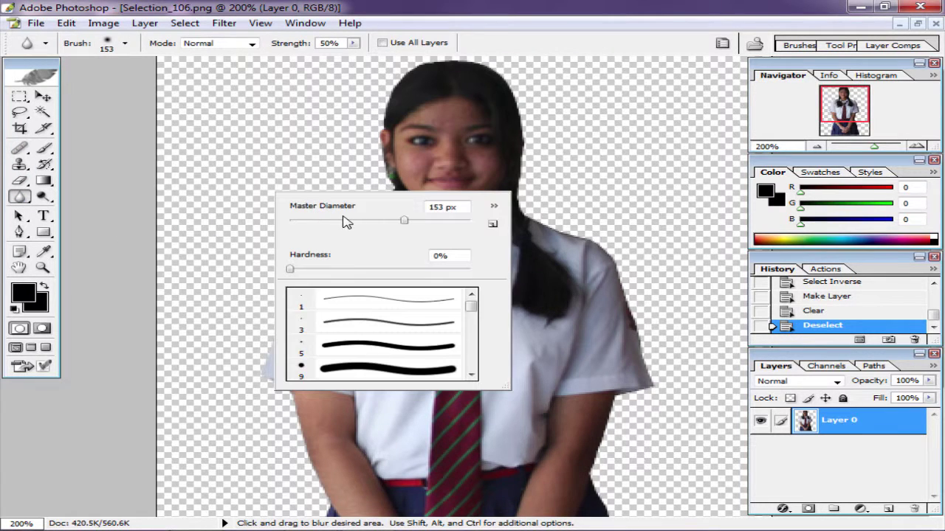
pyautogui.moveTo(345, 222); pyautogui.dragTo(332, 222)
pyautogui.press('Return')
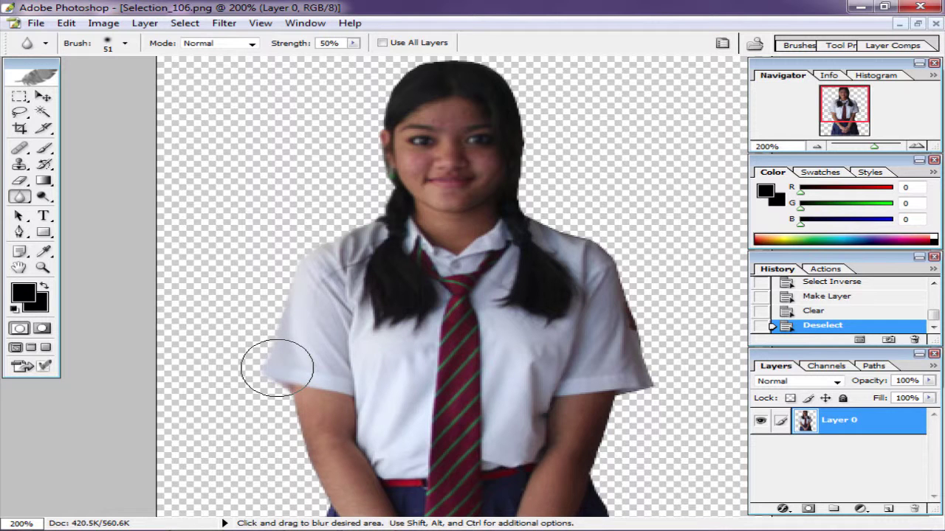
pyautogui.moveTo(277, 367); pyautogui.dragTo(273, 416)
pyautogui.hotkey('ctrl', 'alt', 'z')
pyautogui.hotkey('ctrl', 'alt', 'z')
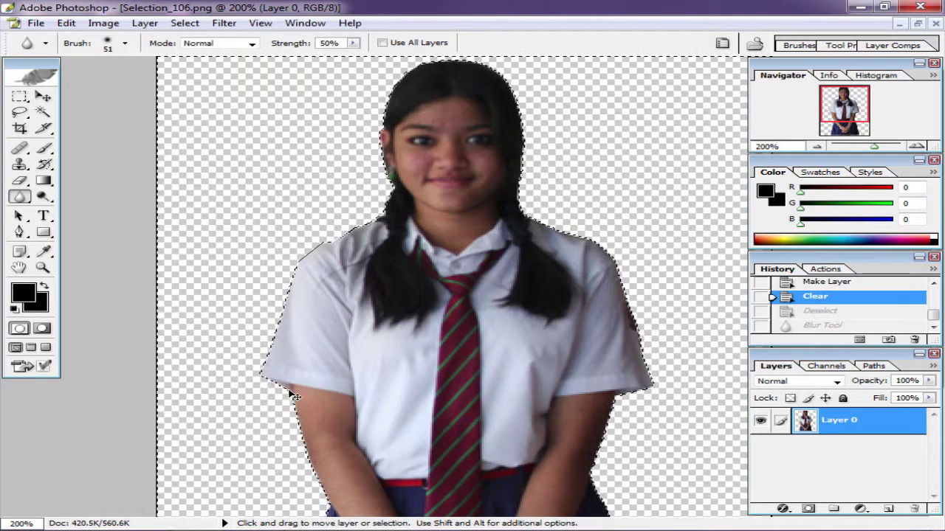
pyautogui.moveTo(306, 313); pyautogui.dragTo(291, 258)
# Step: With a 24 px Blur brush and no selection, soften the arm and hair edges
pyautogui.rightClick(303, 237)
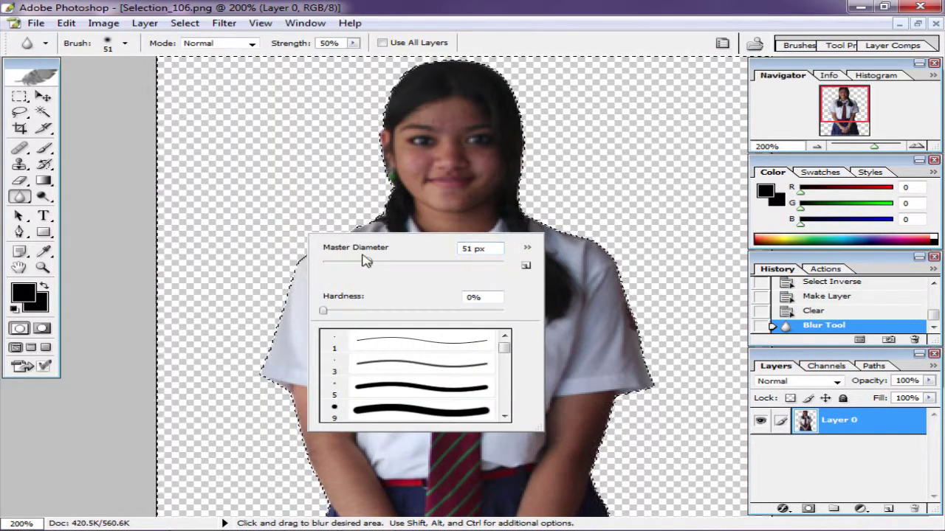
pyautogui.moveTo(366, 260)
pyautogui.mouseDown()
pyautogui.moveTo(345, 262)
pyautogui.moveTo(323, 208)
pyautogui.moveTo(255, 375)
pyautogui.moveTo(285, 422)
pyautogui.moveTo(259, 401)
pyautogui.mouseUp()
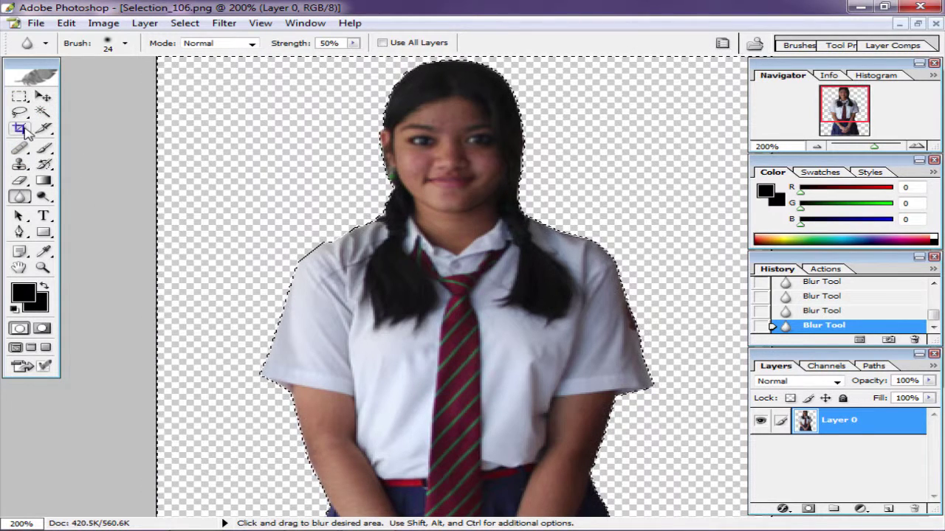
pyautogui.click(22, 130)
pyautogui.click(259, 180)
pyautogui.click(20, 197)
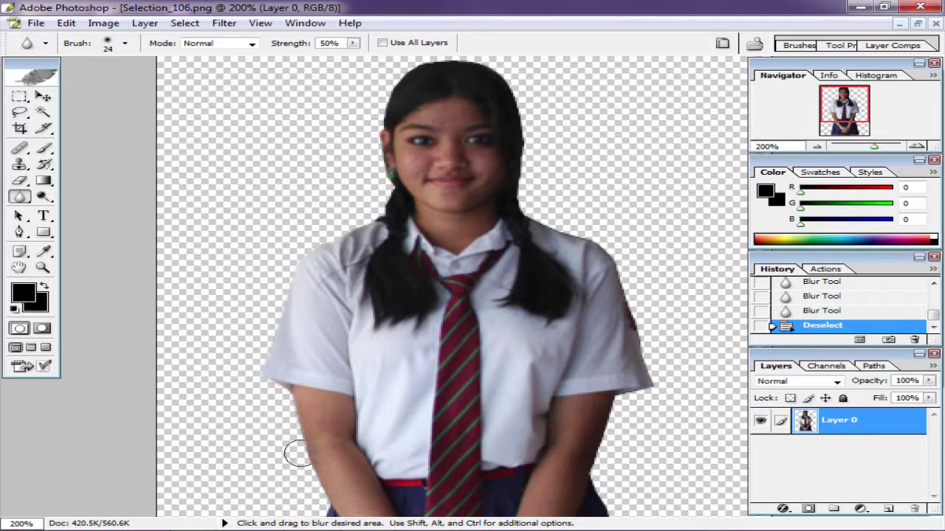
pyautogui.moveTo(298, 453)
pyautogui.mouseDown()
pyautogui.moveTo(310, 480)
pyautogui.moveTo(310, 316)
pyautogui.moveTo(285, 508)
pyautogui.mouseUp()
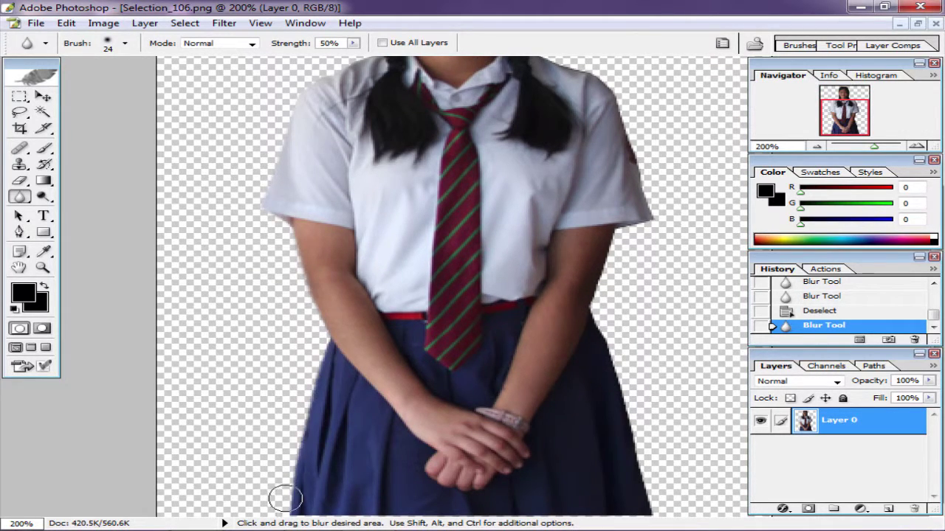
pyautogui.moveTo(411, 133); pyautogui.dragTo(411, 301)
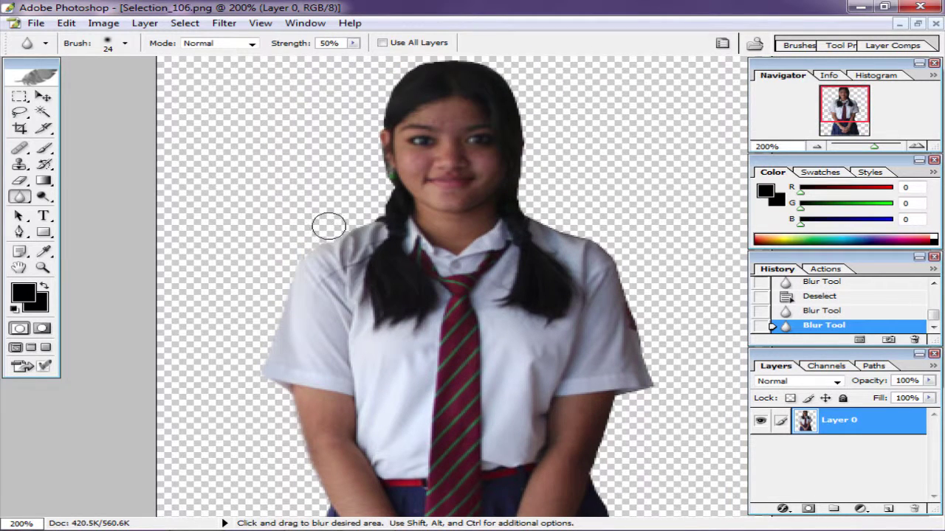
pyautogui.moveTo(359, 220)
pyautogui.mouseDown()
pyautogui.moveTo(375, 194)
pyautogui.moveTo(364, 158)
pyautogui.moveTo(404, 65)
pyautogui.mouseUp()
pyautogui.moveTo(492, 63)
pyautogui.mouseDown()
pyautogui.moveTo(536, 138)
pyautogui.moveTo(534, 200)
pyautogui.moveTo(544, 187)
pyautogui.moveTo(576, 235)
pyautogui.moveTo(630, 255)
pyautogui.moveTo(657, 391)
pyautogui.mouseUp()
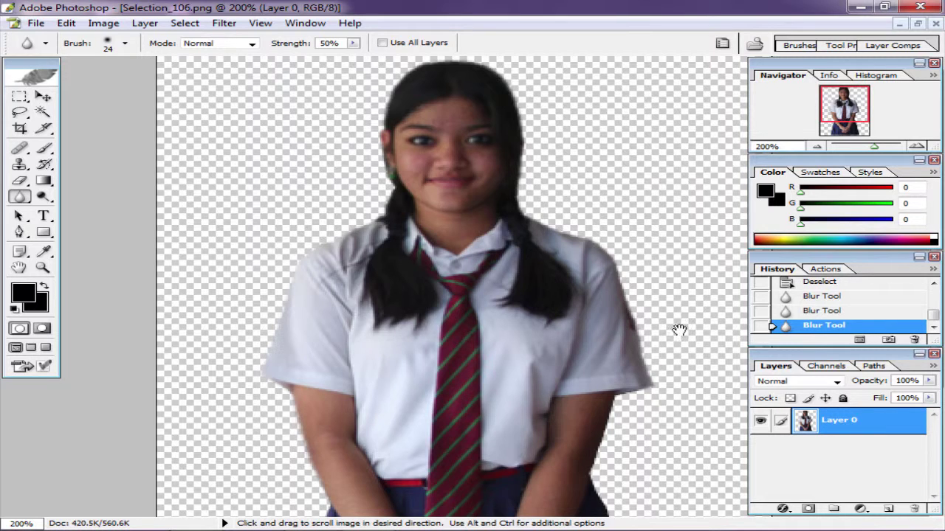
pyautogui.moveTo(679, 332)
pyautogui.mouseDown()
pyautogui.moveTo(666, 204)
pyautogui.moveTo(608, 280)
pyautogui.moveTo(599, 321)
pyautogui.moveTo(649, 451)
pyautogui.mouseUp()
pyautogui.moveTo(658, 487); pyautogui.dragTo(705, 375)
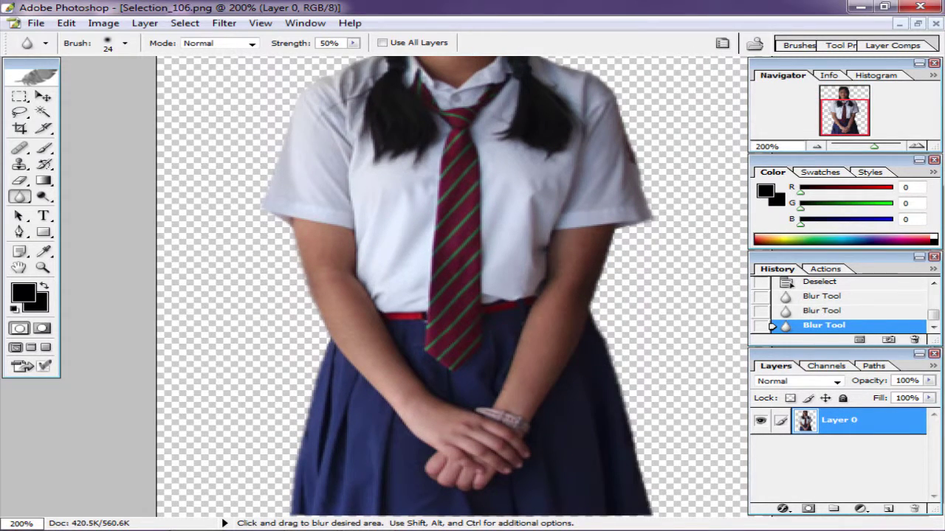
pyautogui.hotkey('ctrl', '-')
pyautogui.hotkey('ctrl', '-')
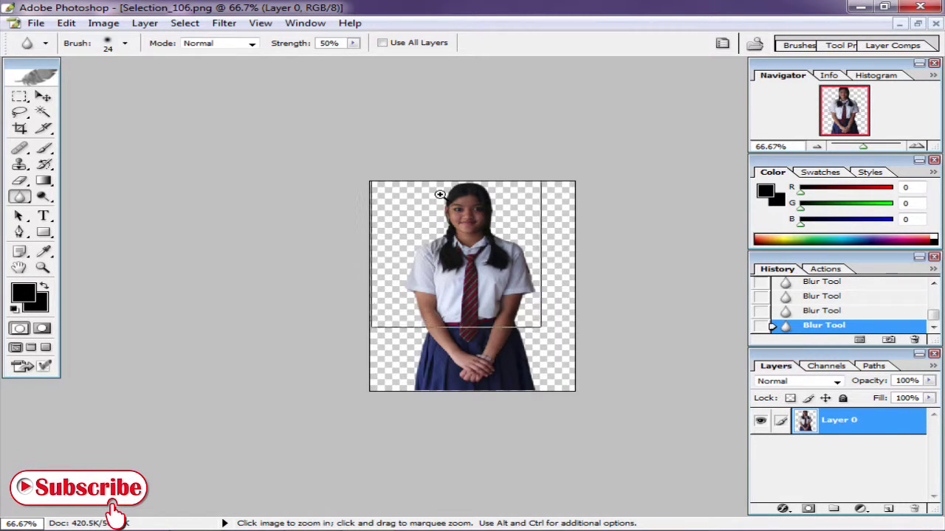
# Step: Zoom in to 500% on the girl's face
pyautogui.moveTo(451, 203); pyautogui.dragTo(543, 310)
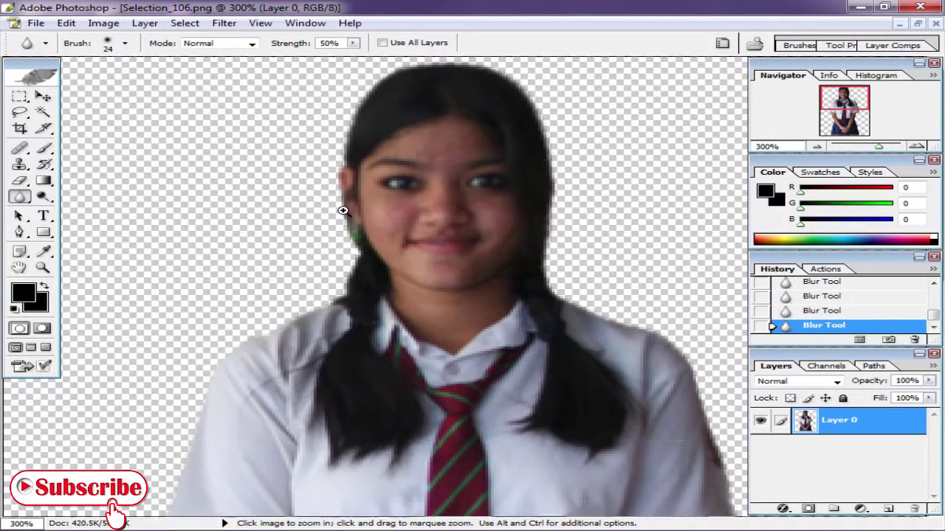
pyautogui.click(347, 207)
pyautogui.click(456, 256)
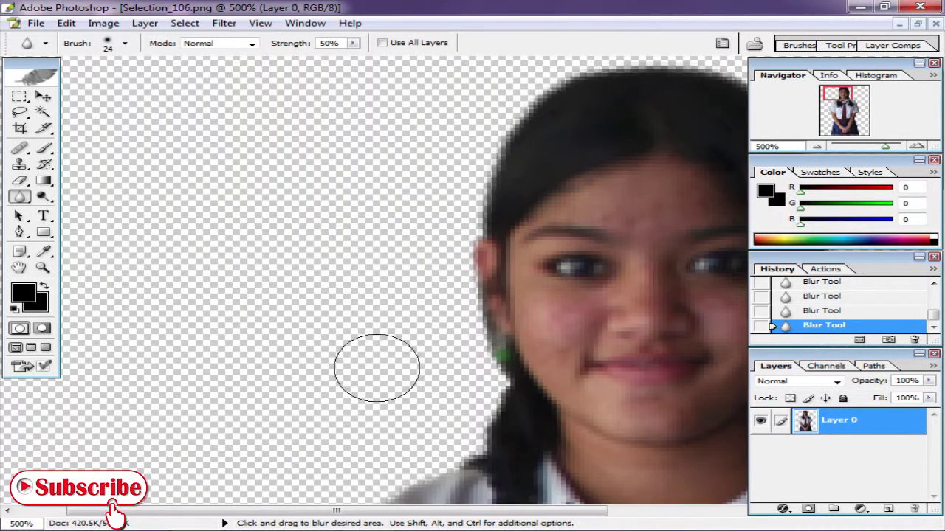
# Step: Set up the Clone Stamp tool with a 5 px master diameter and try stamping the face edge
pyautogui.click(20, 165)
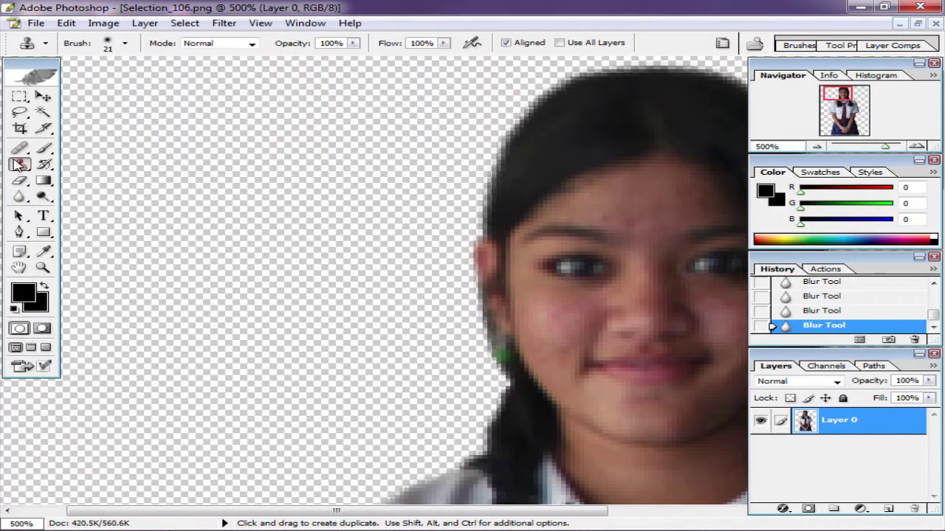
pyautogui.click(20, 166)
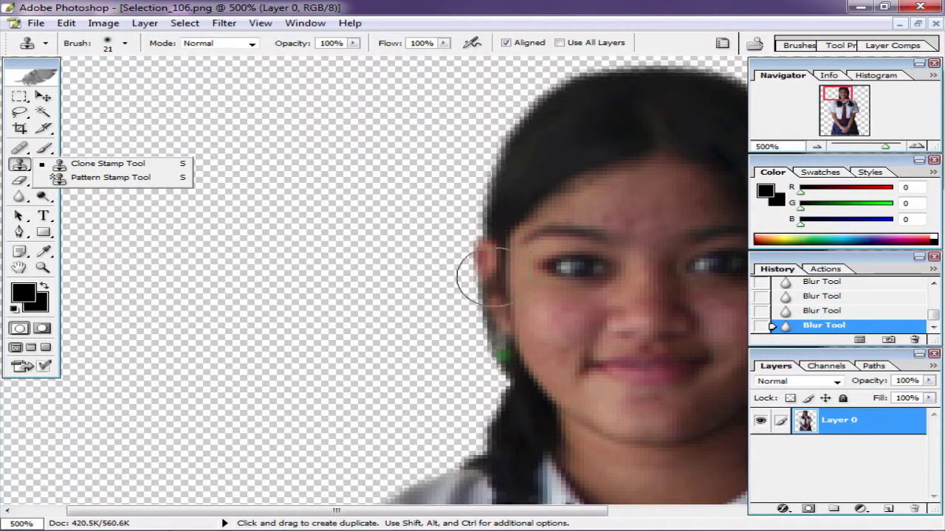
pyautogui.rightClick(476, 279)
pyautogui.moveTo(504, 303); pyautogui.dragTo(494, 306)
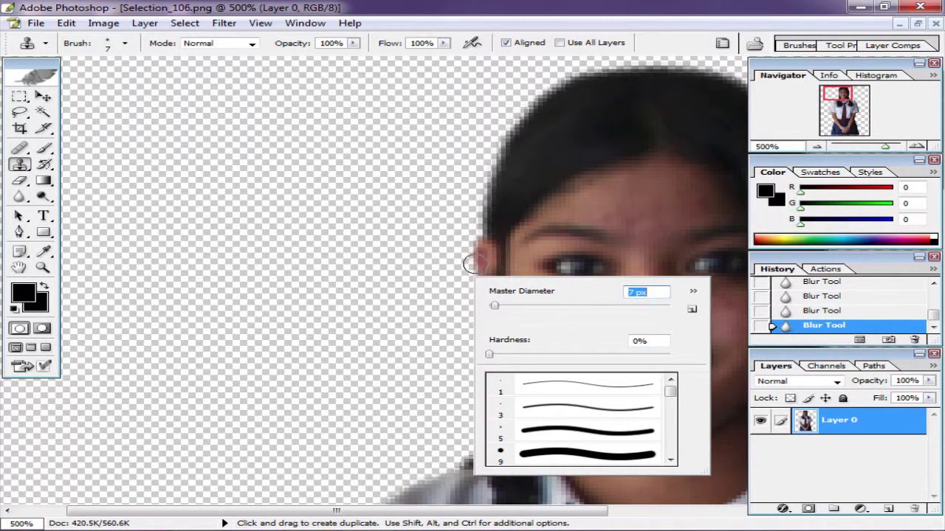
pyautogui.press('BackSpace')
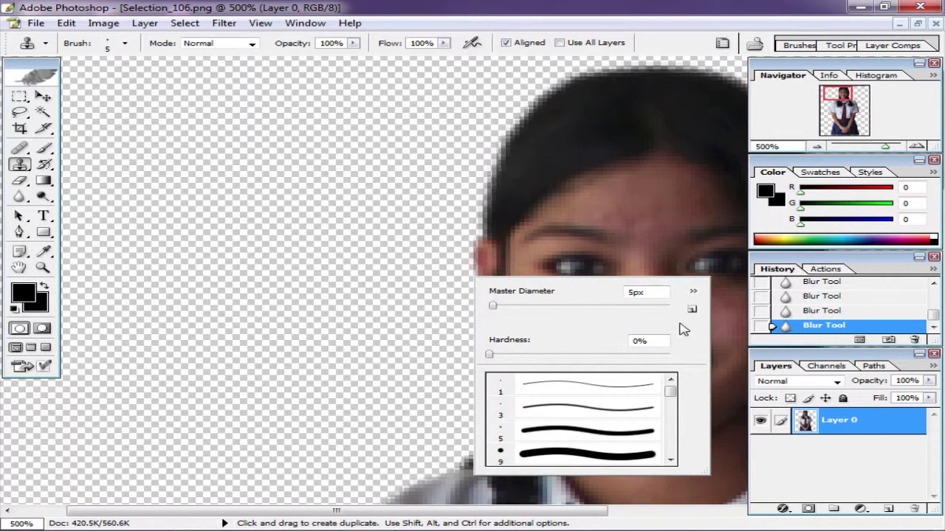
pyautogui.click(517, 499)
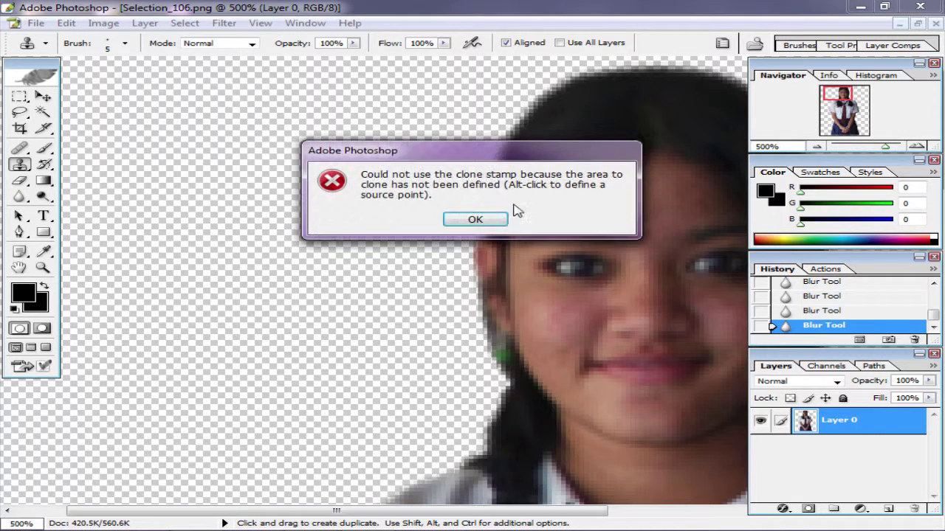
# Step: Set a clone source on the hair and stamp it over the green earring at the face's left edge
pyautogui.click(483, 226)
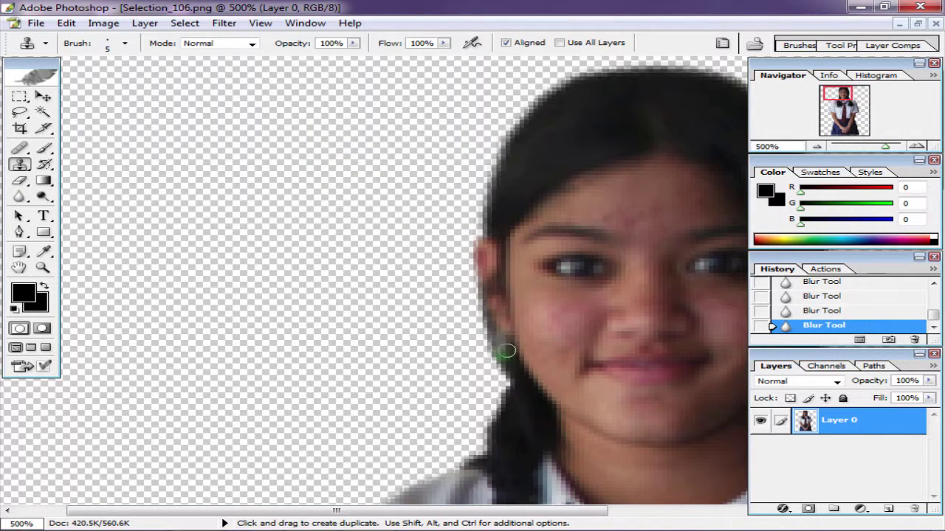
pyautogui.keyDown('alt'); pyautogui.click(508, 362); pyautogui.keyUp('alt')
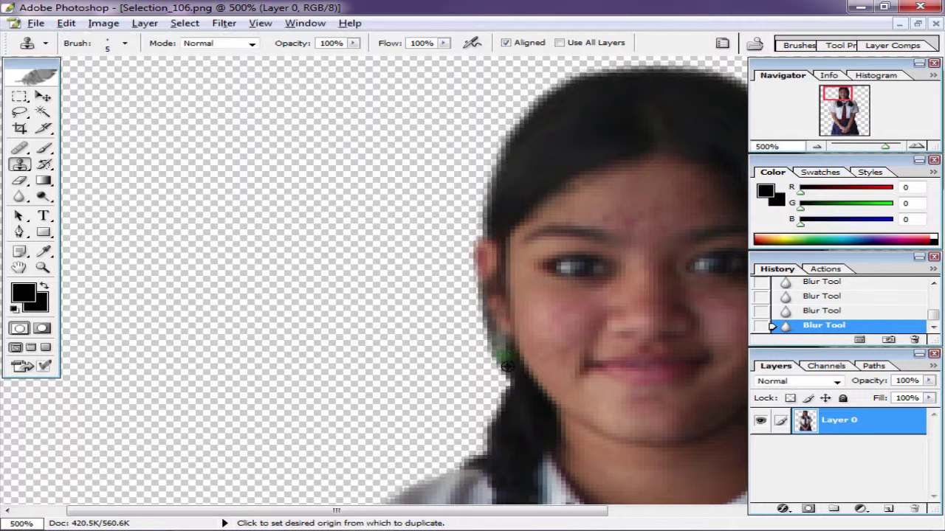
pyautogui.moveTo(504, 358); pyautogui.dragTo(499, 352)
pyautogui.click(500, 342)
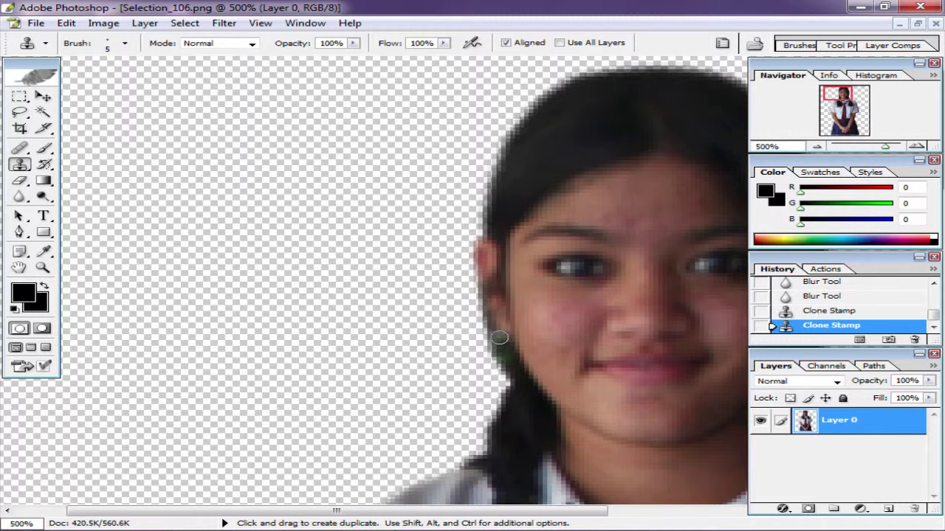
pyautogui.click(498, 337)
pyautogui.click(492, 329)
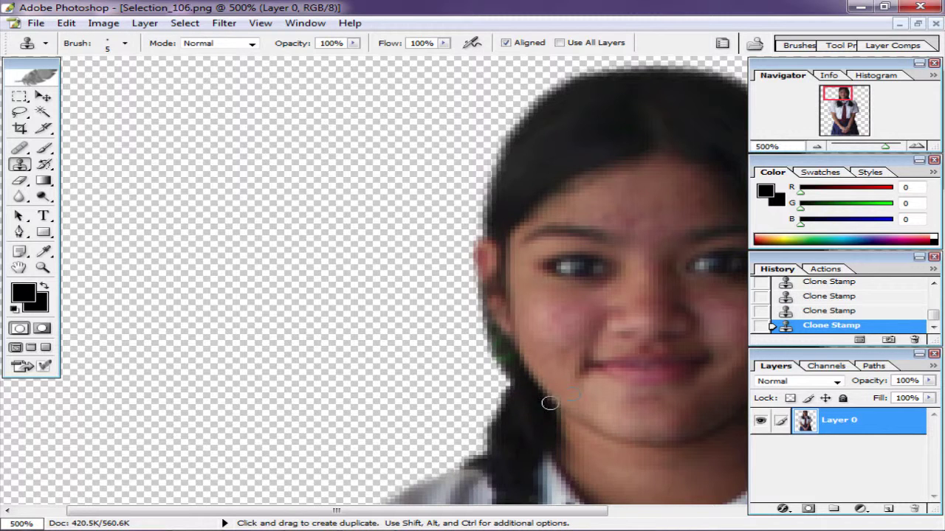
pyautogui.hotkey('ctrl', '-')
pyautogui.hotkey('ctrl', '-')
pyautogui.hotkey('ctrl', '-')
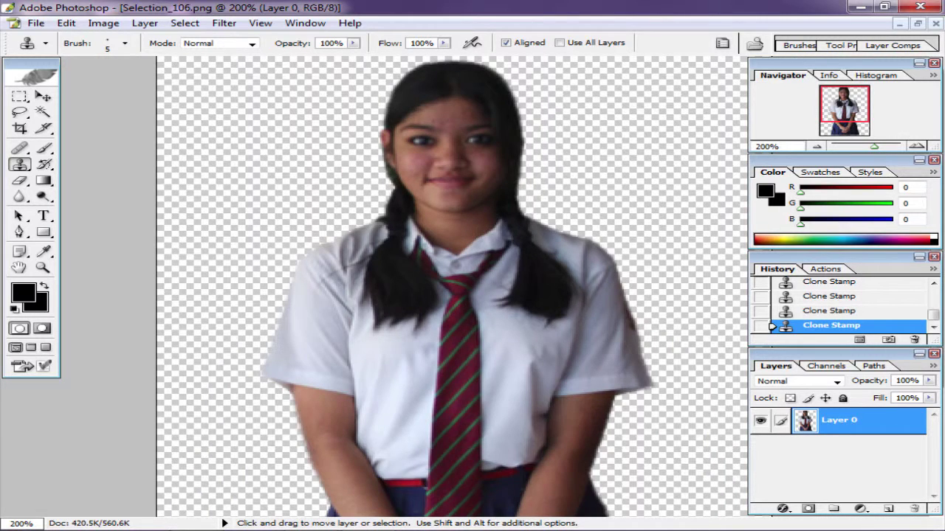
pyautogui.hotkey('ctrl', '-')
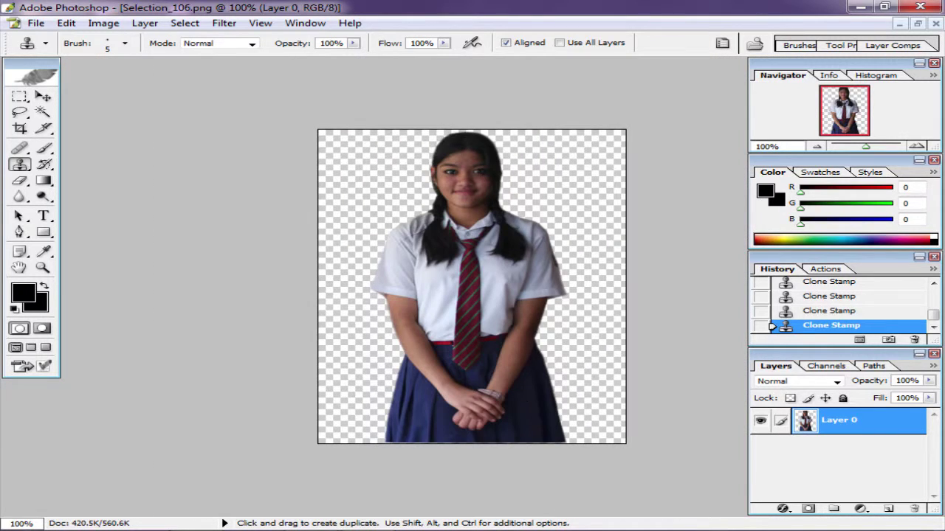
# Step: Brighten the girl with a Curves adjustment raising input 102 to output 140
pyautogui.click(103, 23)
pyautogui.moveTo(146, 62)
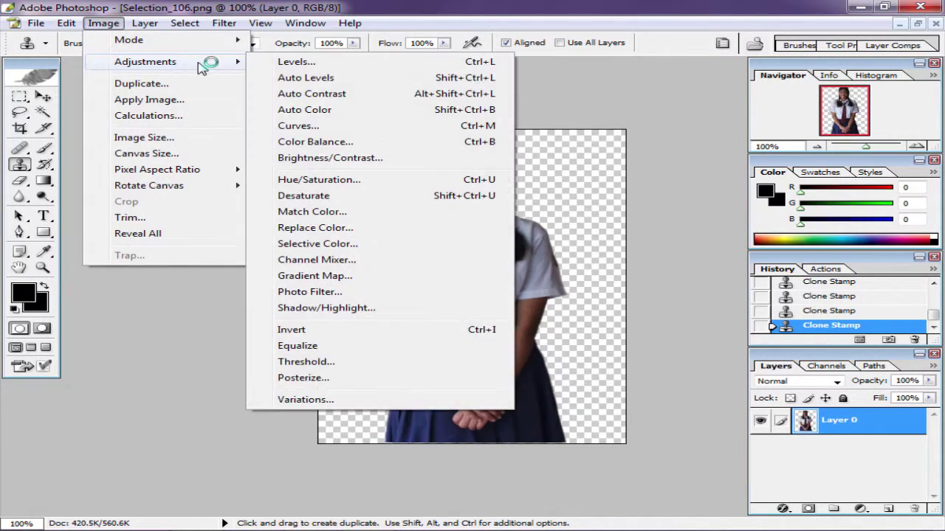
pyautogui.click(480, 126)
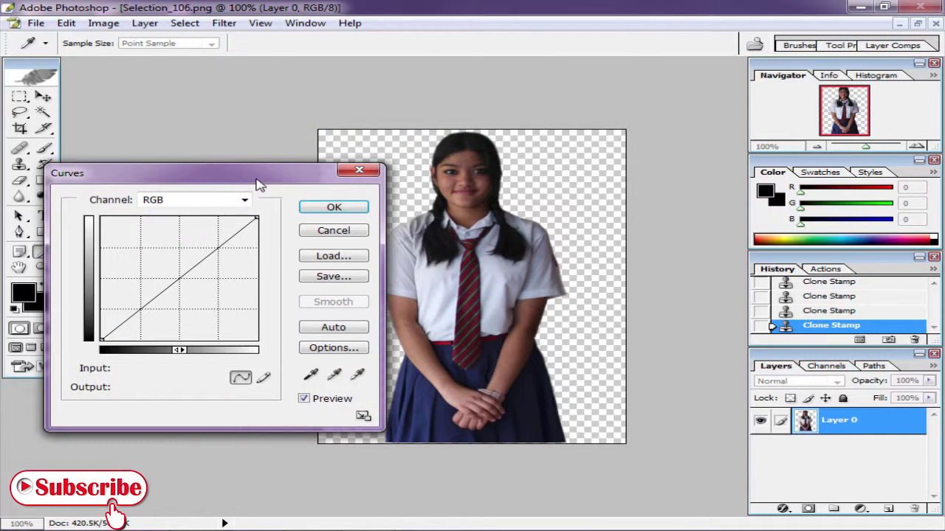
pyautogui.moveTo(252, 188)
pyautogui.mouseDown()
pyautogui.moveTo(266, 256)
pyautogui.moveTo(255, 260)
pyautogui.mouseUp()
pyautogui.moveTo(180, 357); pyautogui.dragTo(166, 350)
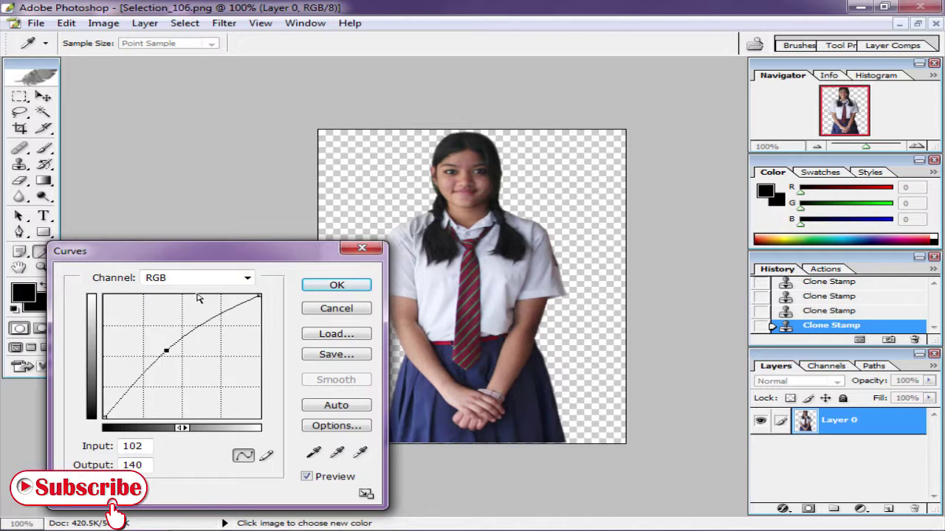
pyautogui.moveTo(234, 252); pyautogui.dragTo(198, 276)
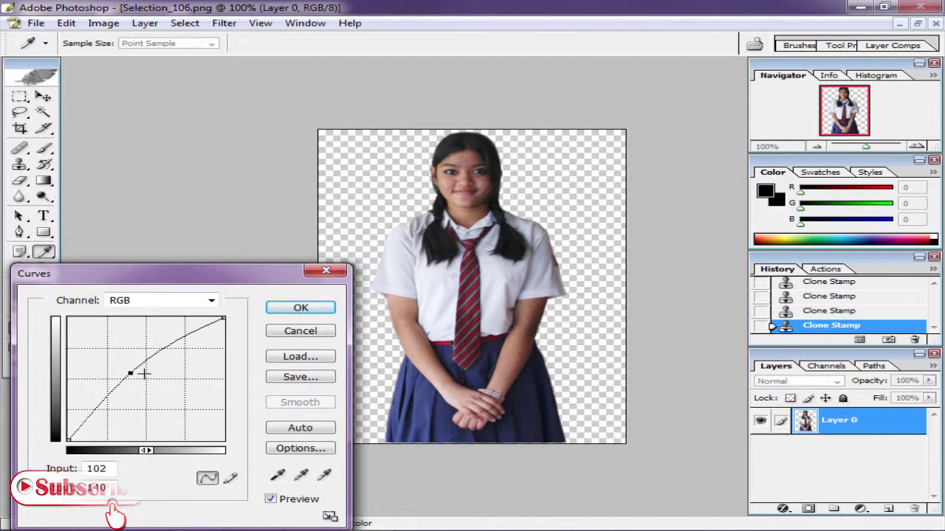
pyautogui.click(300, 309)
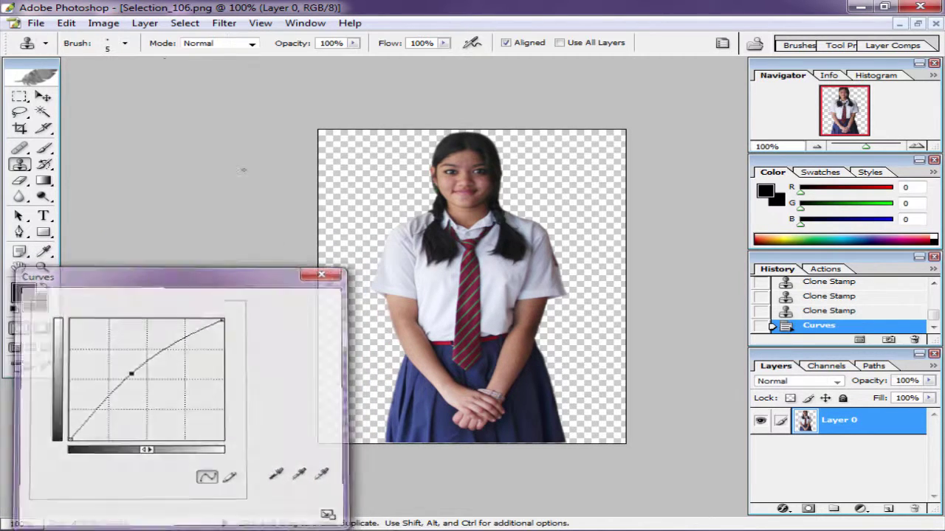
pyautogui.click(103, 23)
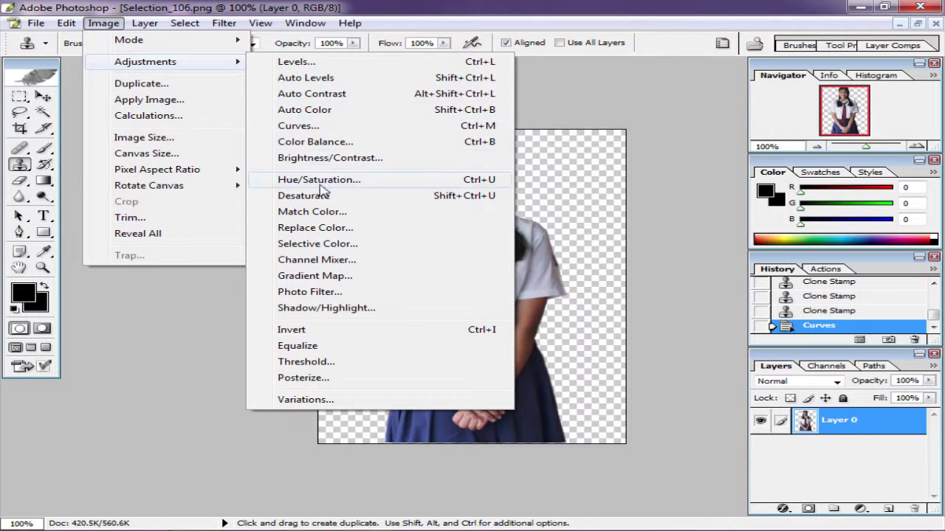
# Step: Apply Brightness/Contrast with Brightness +21 and Contrast +3 to the girl
pyautogui.click(330, 158)
pyautogui.moveTo(537, 235); pyautogui.dragTo(575, 368)
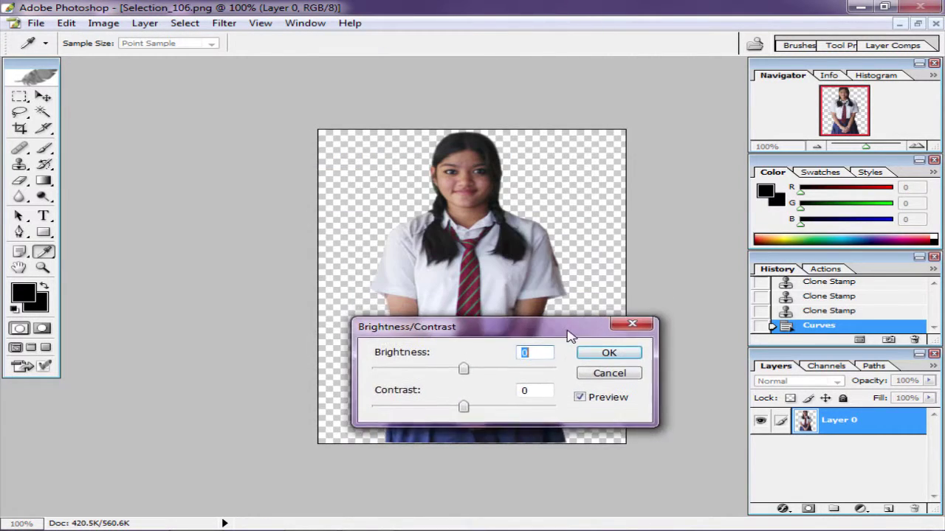
pyautogui.moveTo(466, 410); pyautogui.dragTo(489, 406)
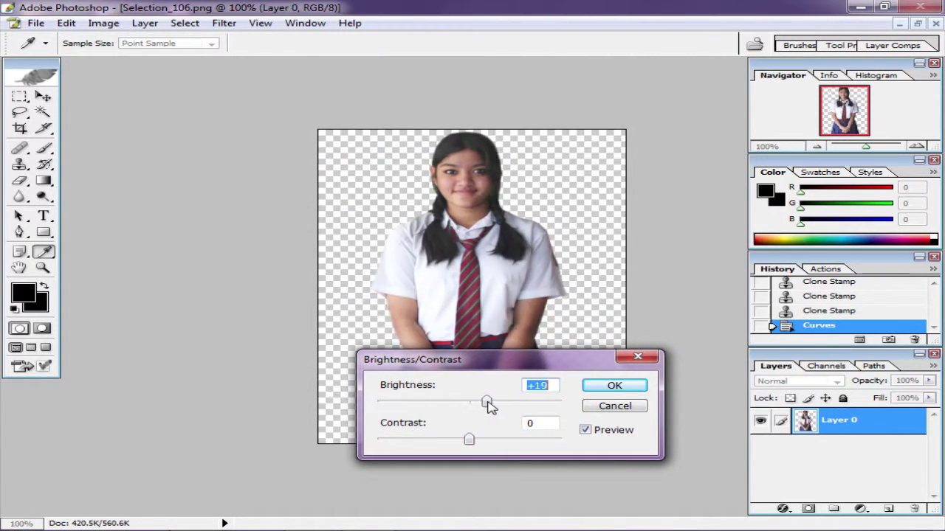
pyautogui.moveTo(469, 442); pyautogui.dragTo(475, 442)
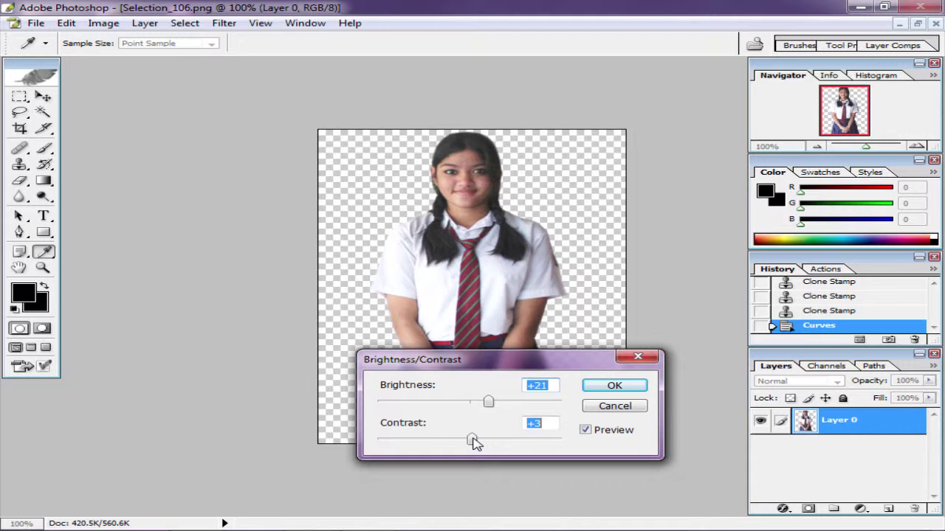
pyautogui.click(615, 386)
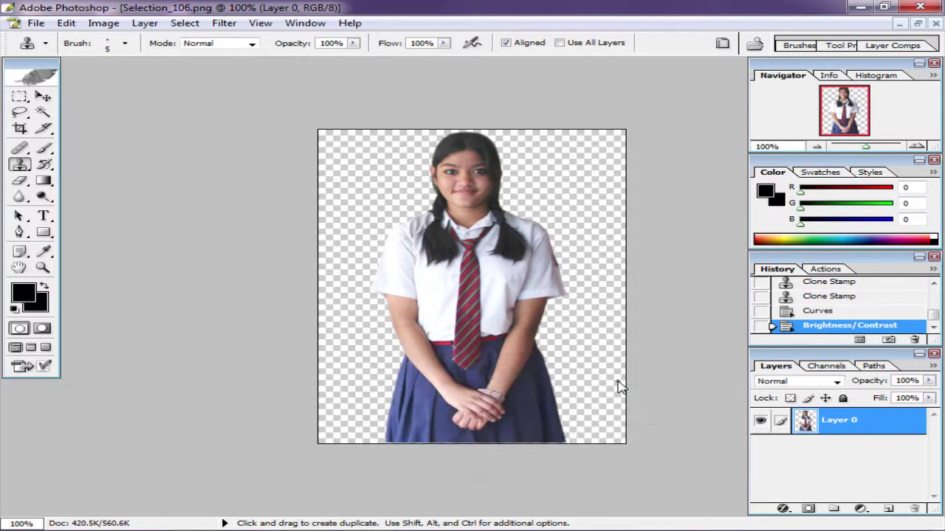
# Step: Create a new document Untitled-2 from the A4 preset at 300 pixels/inch
pyautogui.press('c')
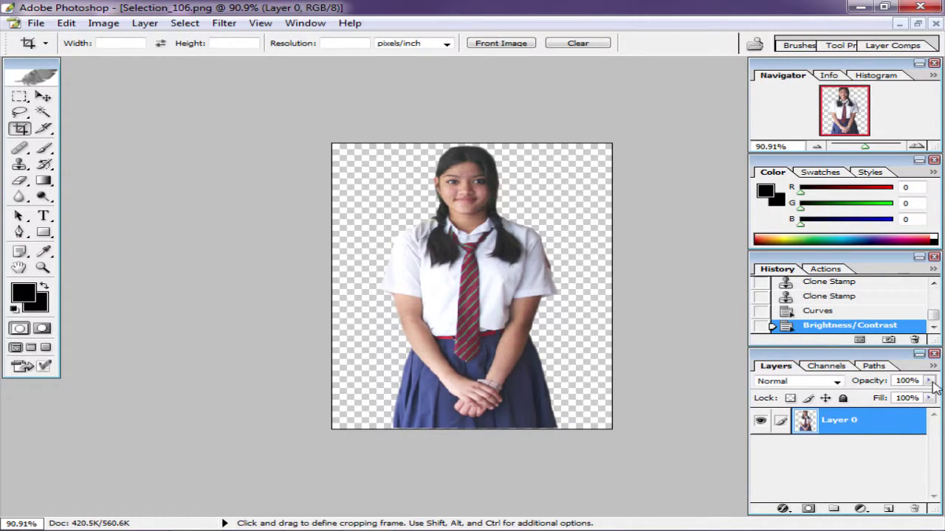
pyautogui.click(36, 23)
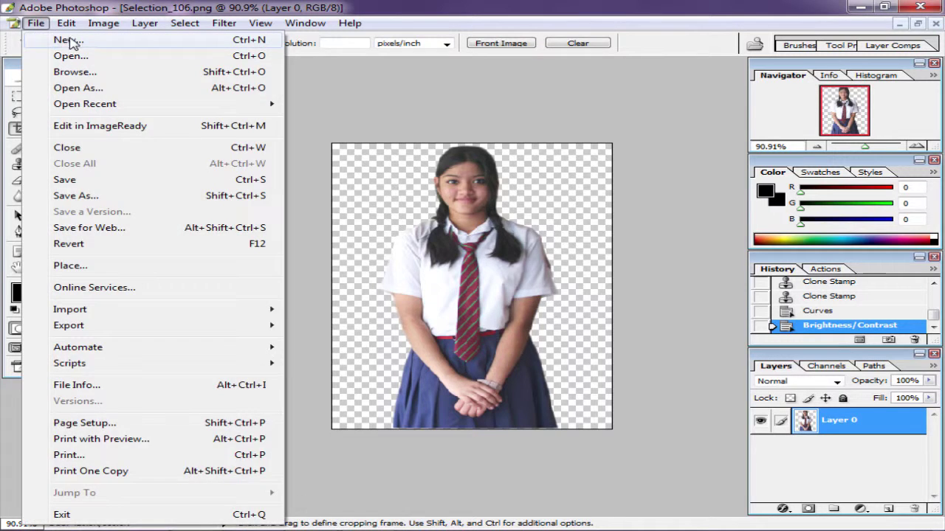
pyautogui.click(66, 40)
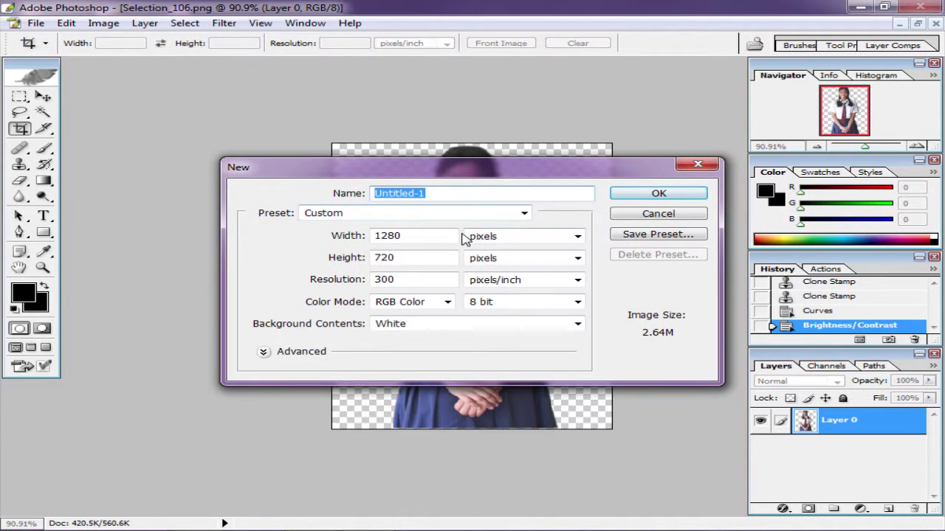
pyautogui.click(476, 214)
pyautogui.click(384, 338)
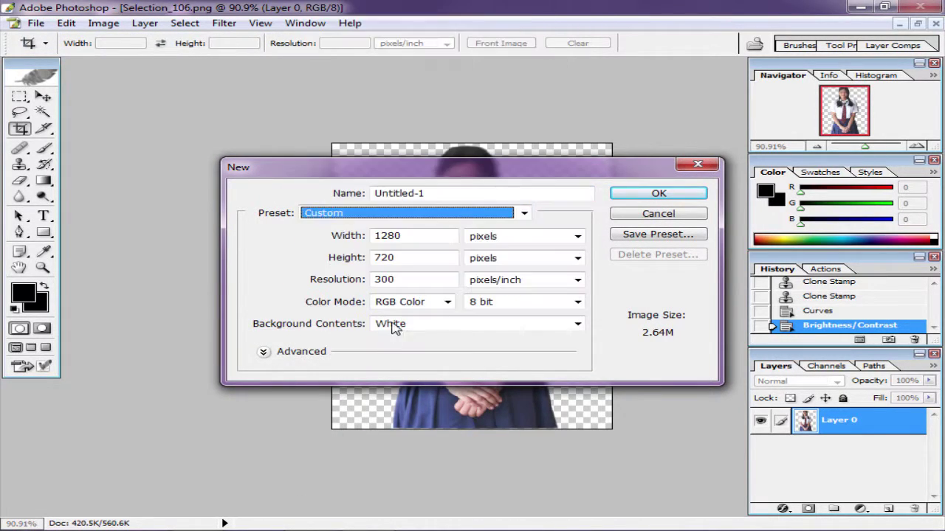
pyautogui.click(516, 213)
pyautogui.click(421, 343)
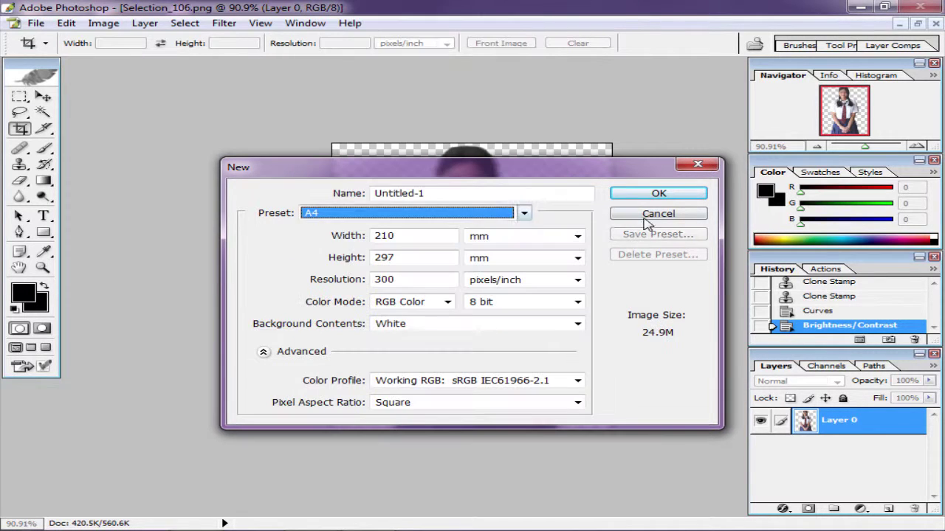
pyautogui.click(659, 193)
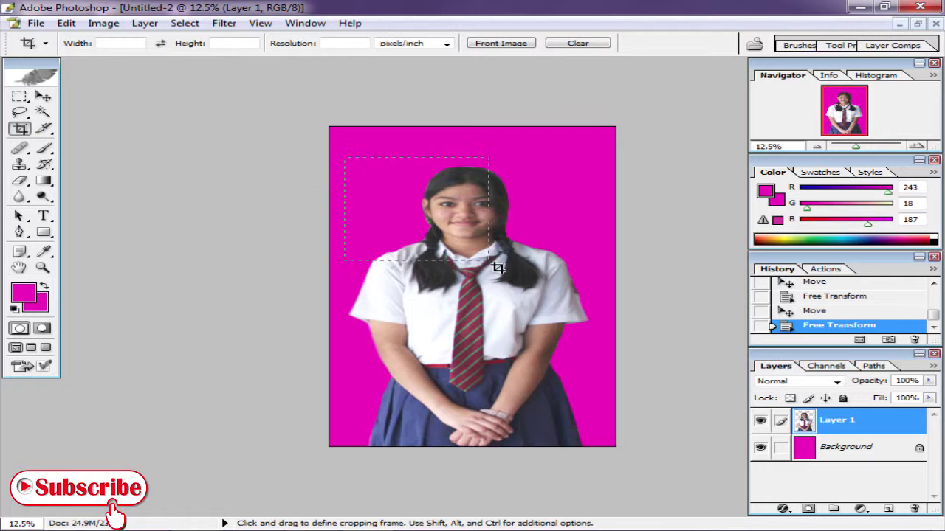
# Step: Crop the magenta page to a tight upright frame around the girl, then check at 12.5% view
pyautogui.moveTo(498, 268); pyautogui.dragTo(595, 447)
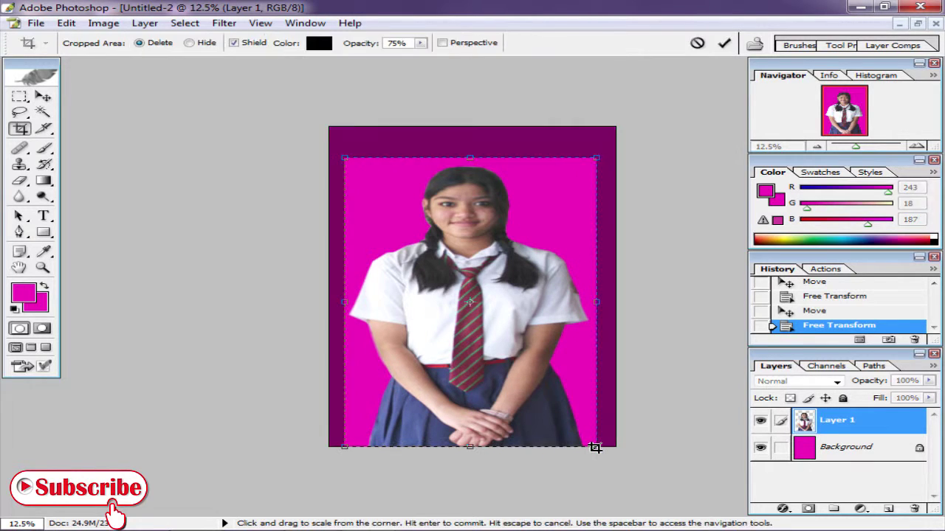
pyautogui.press('Return')
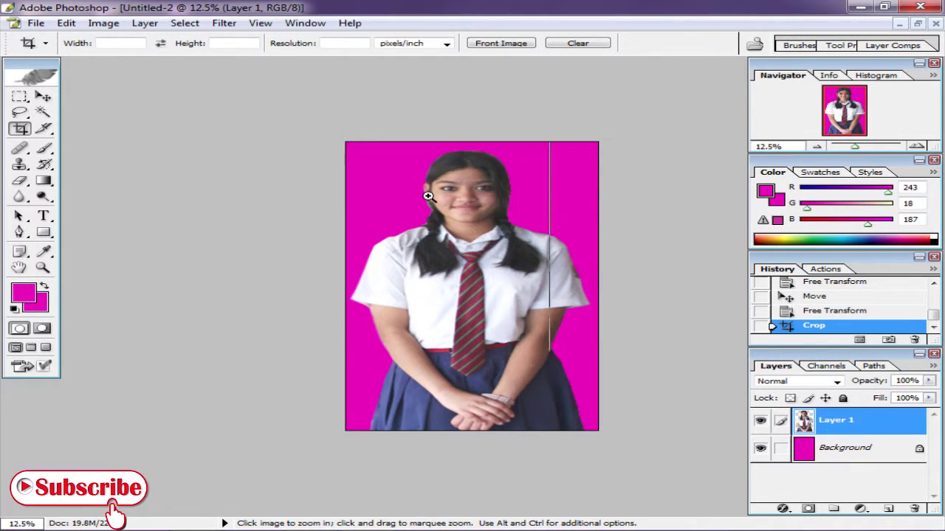
pyautogui.click(428, 196)
pyautogui.click(428, 195)
pyautogui.hotkey('ctrl', '-')
pyautogui.hotkey('ctrl', '-')
pyautogui.hotkey('ctrl', '-')
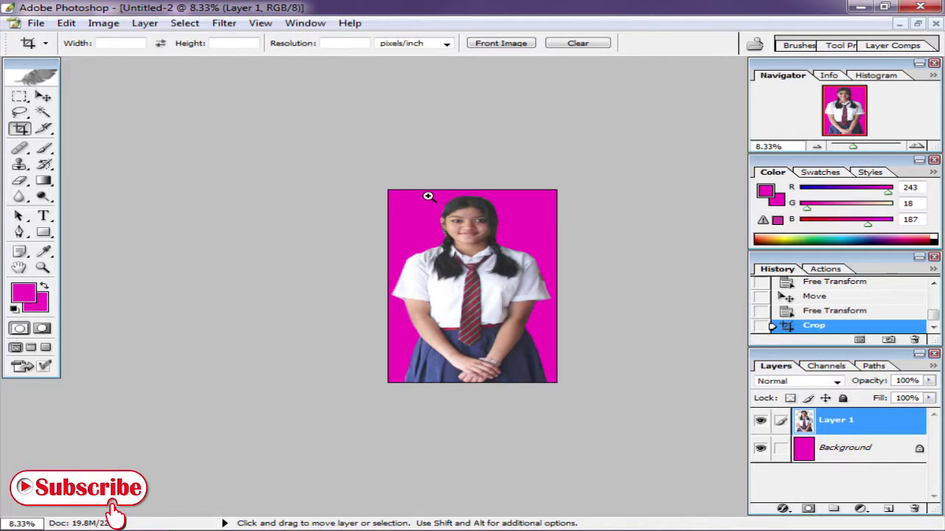
pyautogui.hotkey('ctrl', '-')
pyautogui.click(442, 256)
pyautogui.click(490, 255)
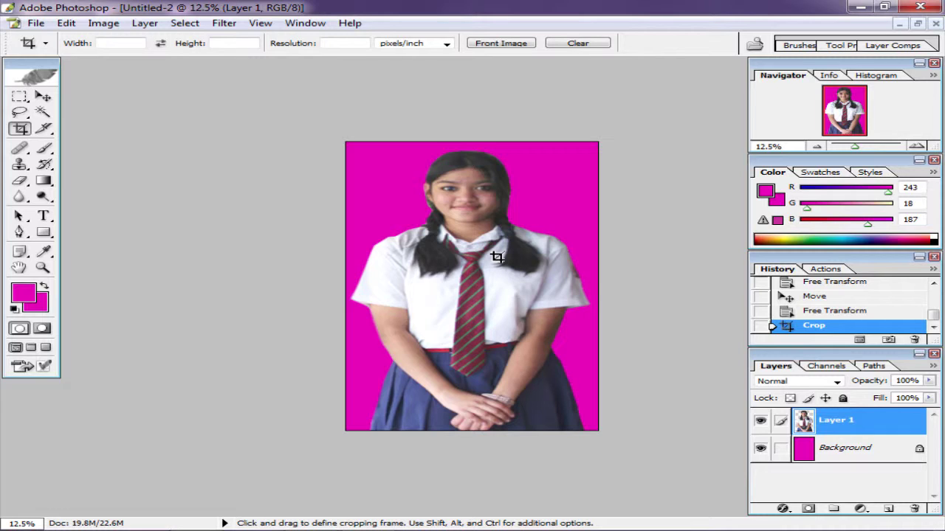
# Step: Free Transform Layer 1 to narrow the girl to about 96.6% width
pyautogui.hotkey('ctrl', 't')
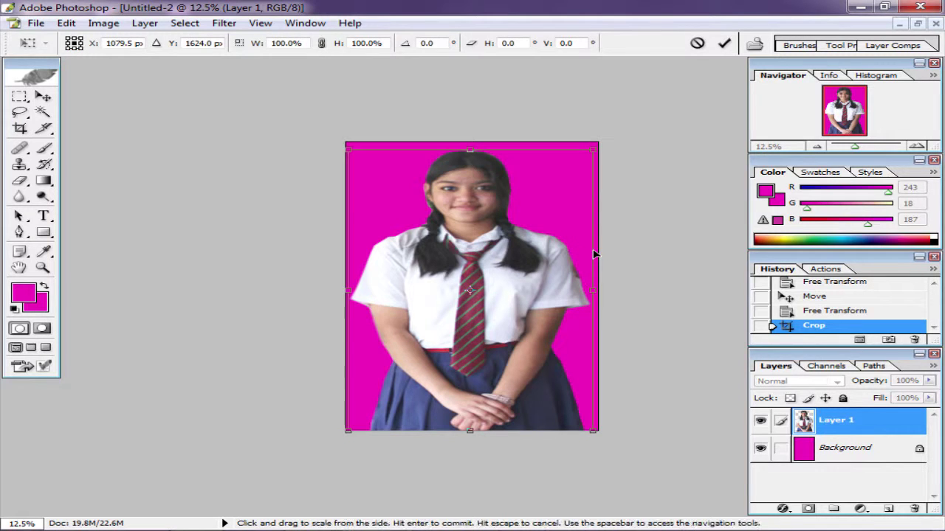
pyautogui.moveTo(596, 253); pyautogui.dragTo(585, 253)
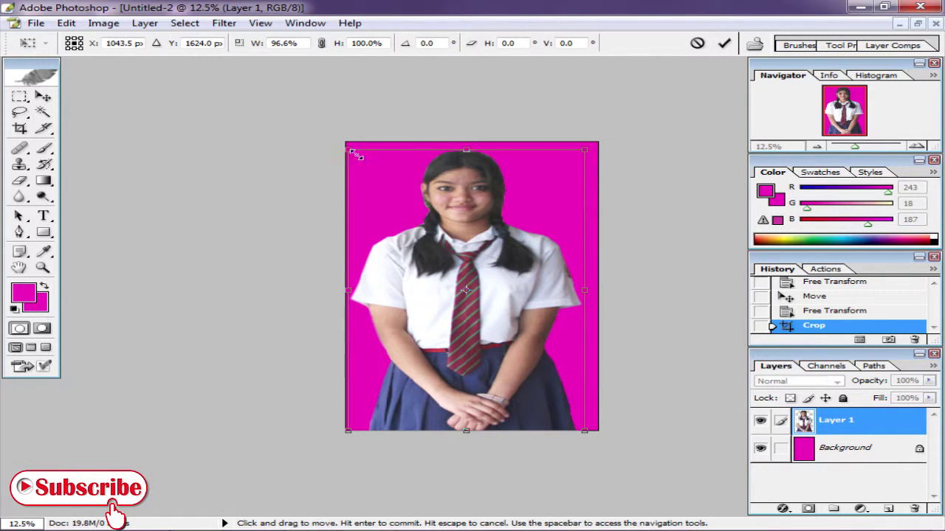
pyautogui.moveTo(356, 155); pyautogui.dragTo(359, 153)
pyautogui.press('c')
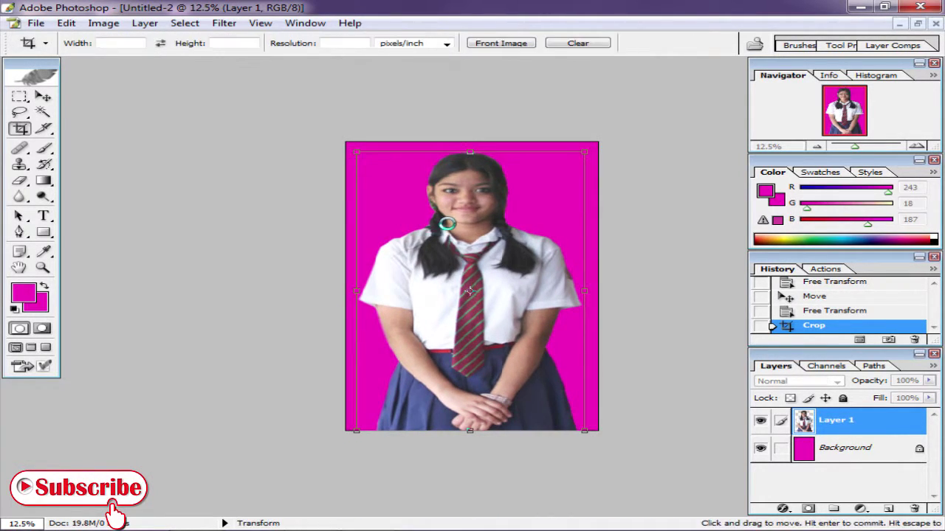
pyautogui.press('Return')
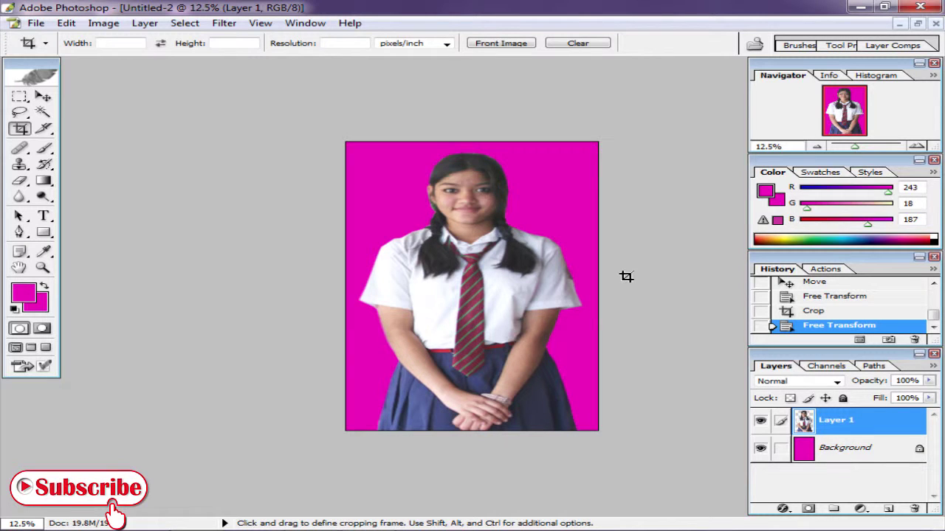
# Step: Save the picture as JPEG file PHOTO-01 in the PHOT EDIT folder
pyautogui.click(35, 22)
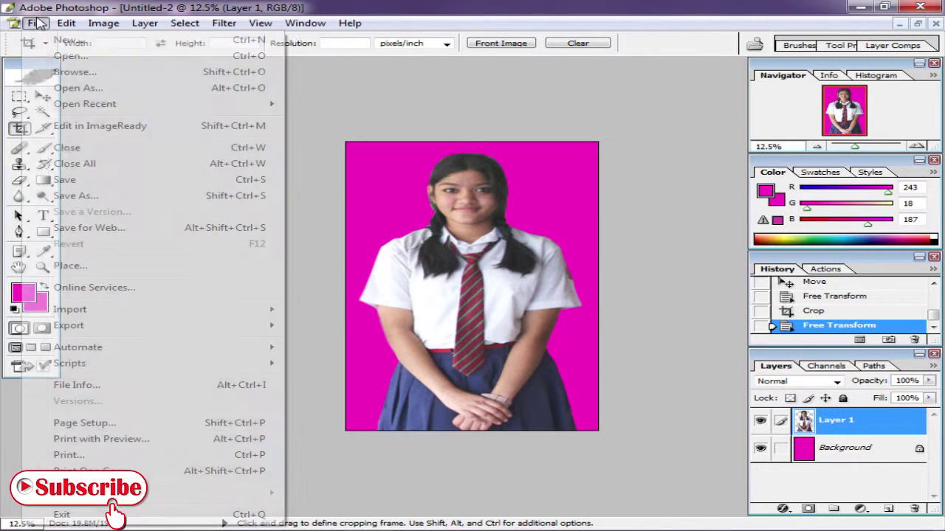
pyautogui.click(74, 196)
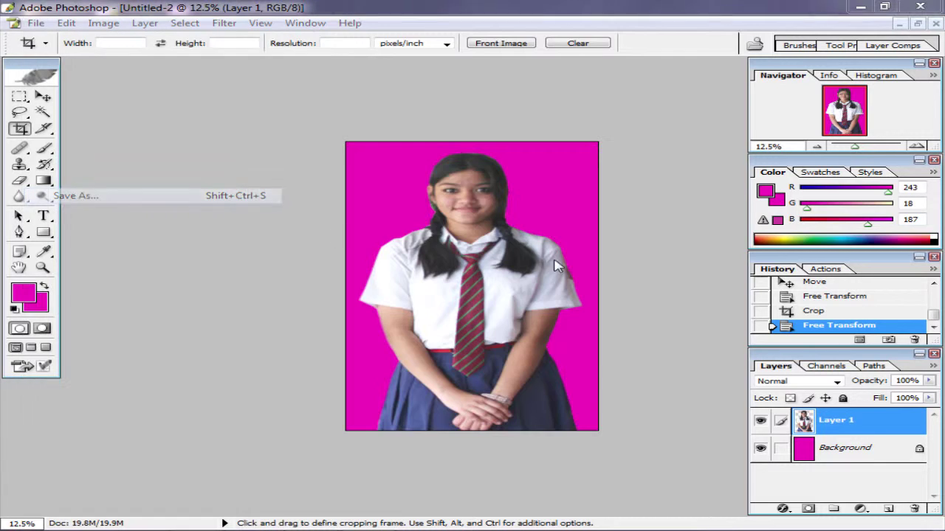
pyautogui.click(546, 318)
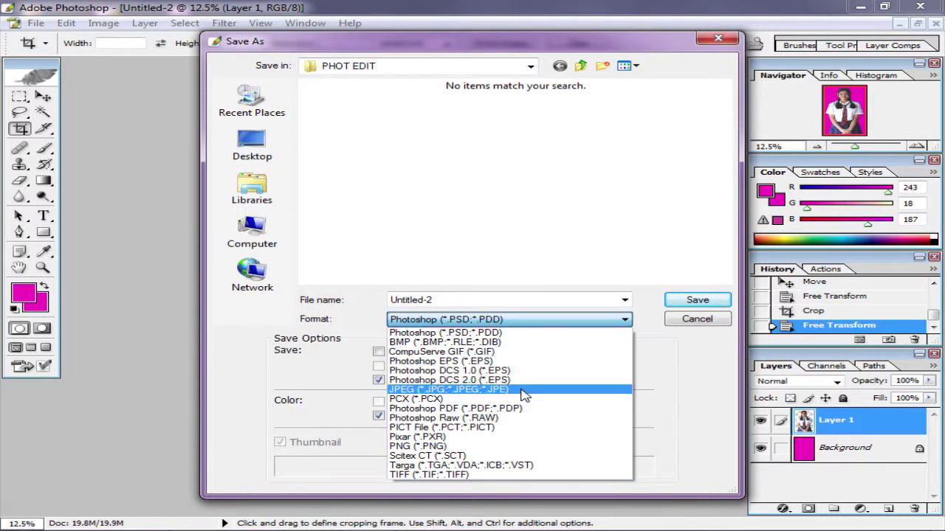
pyautogui.click(536, 389)
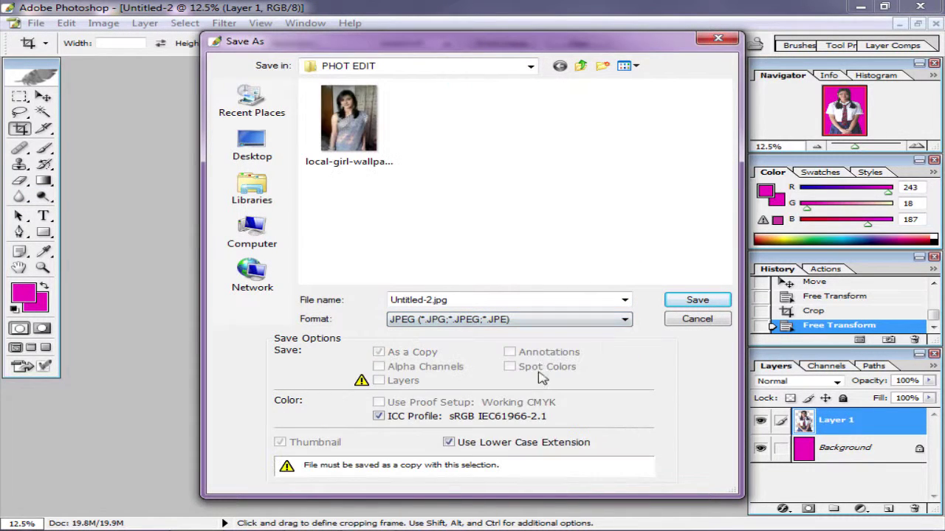
pyautogui.doubleClick(513, 305)
pyautogui.write('p')
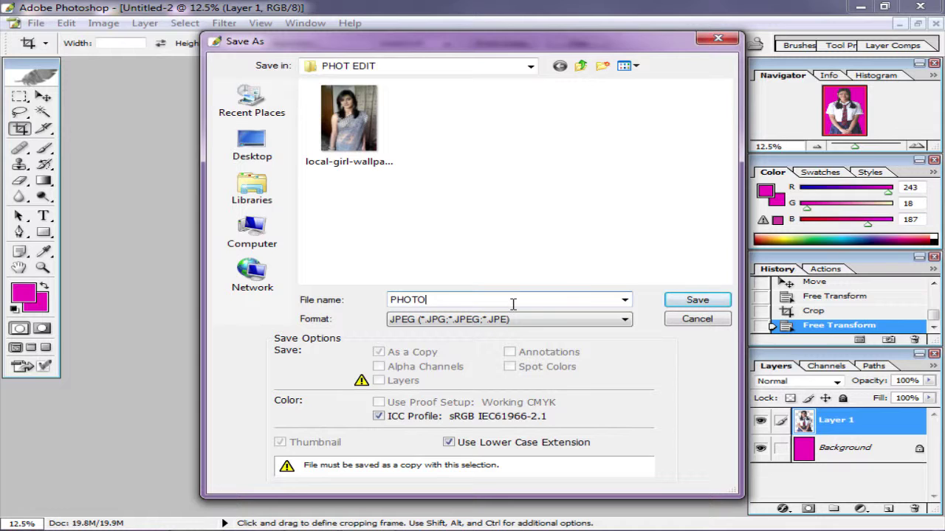
pyautogui.write('-01')
pyautogui.click(494, 322)
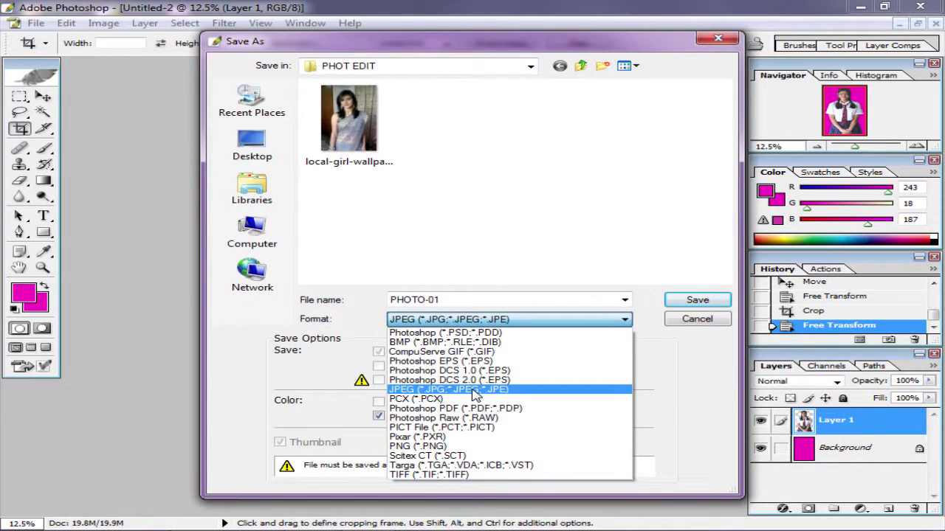
pyautogui.click(476, 389)
pyautogui.click(697, 301)
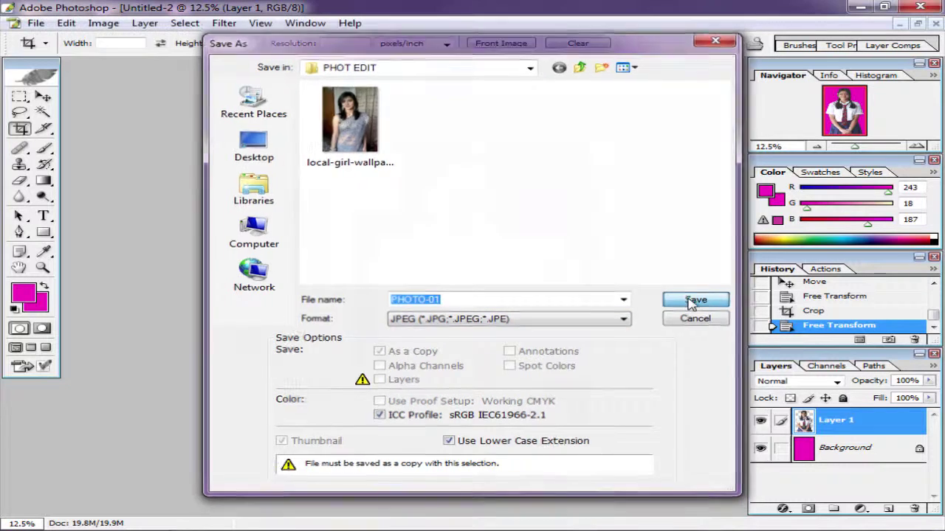